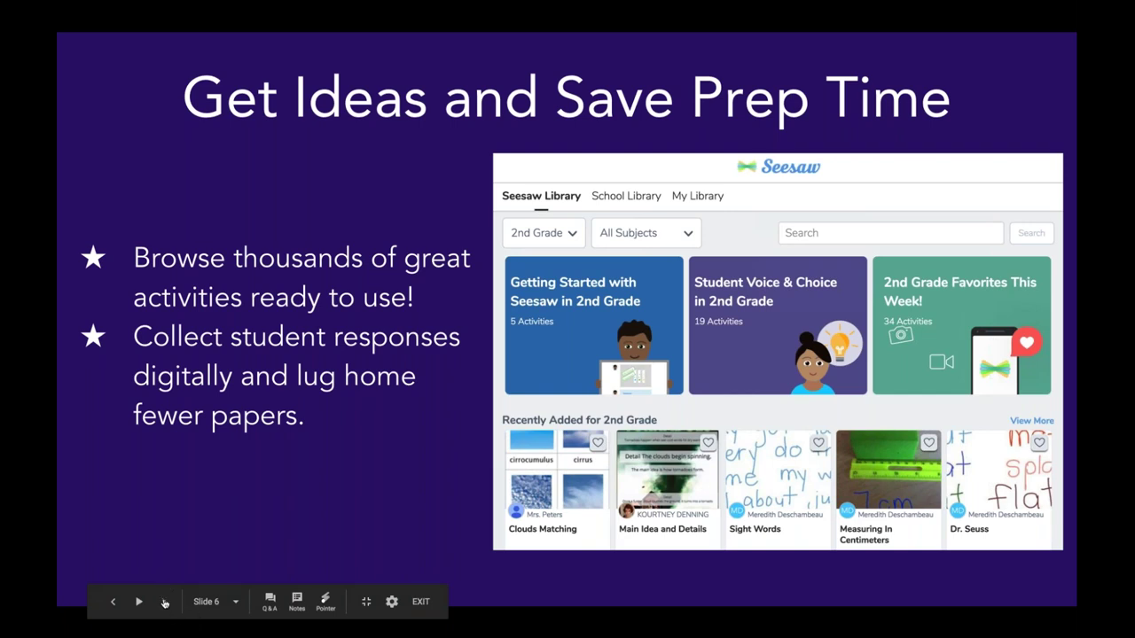
Advance through slides 7–9 to 'Let's take a closer look!' and exit presentation mode.
left_click(164, 602)
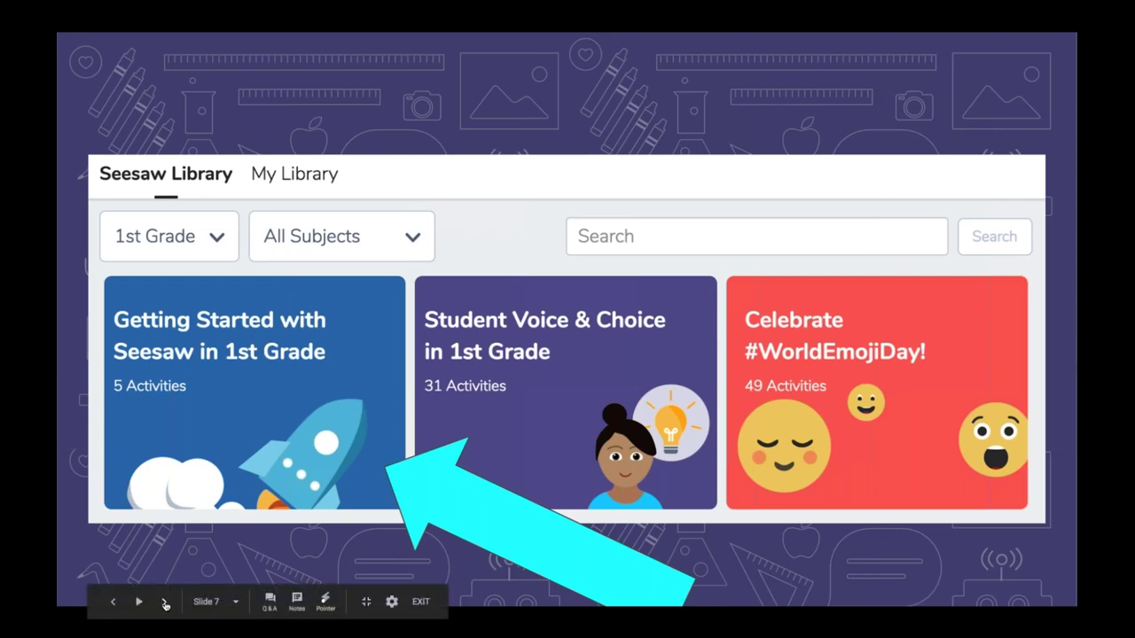
left_click(165, 605)
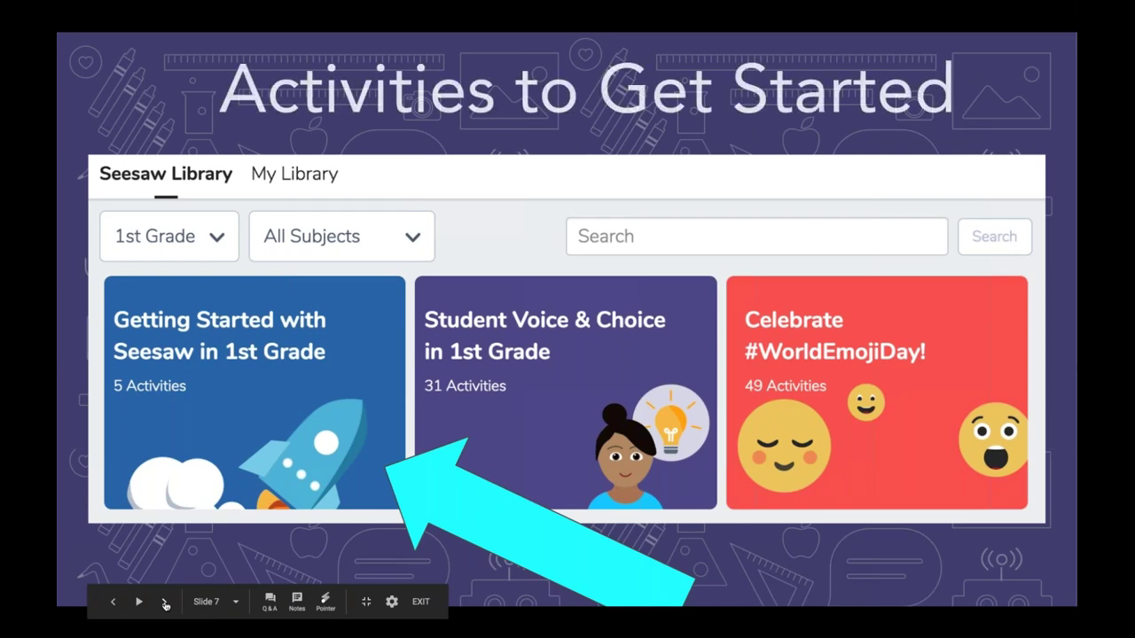
left_click(165, 605)
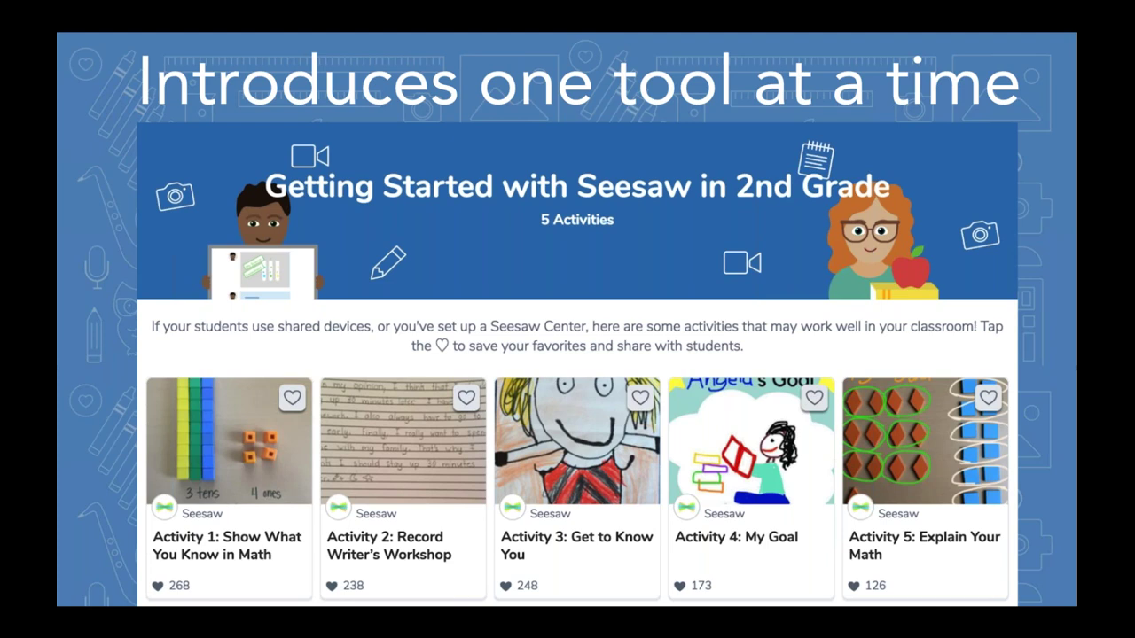
mouse_move(228, 631)
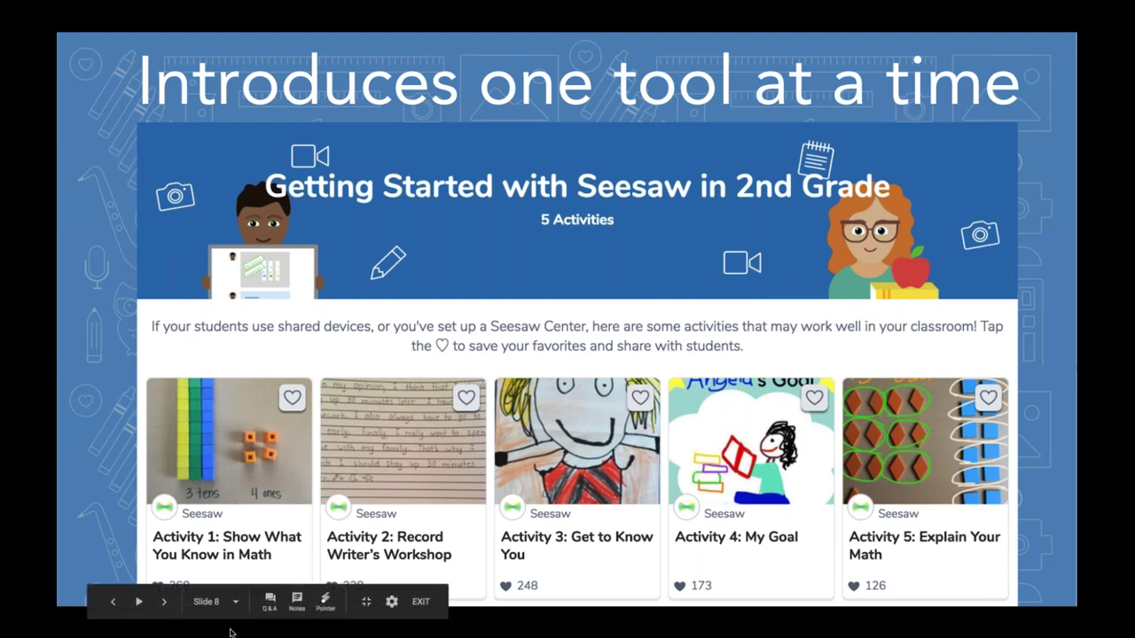
left_click(163, 603)
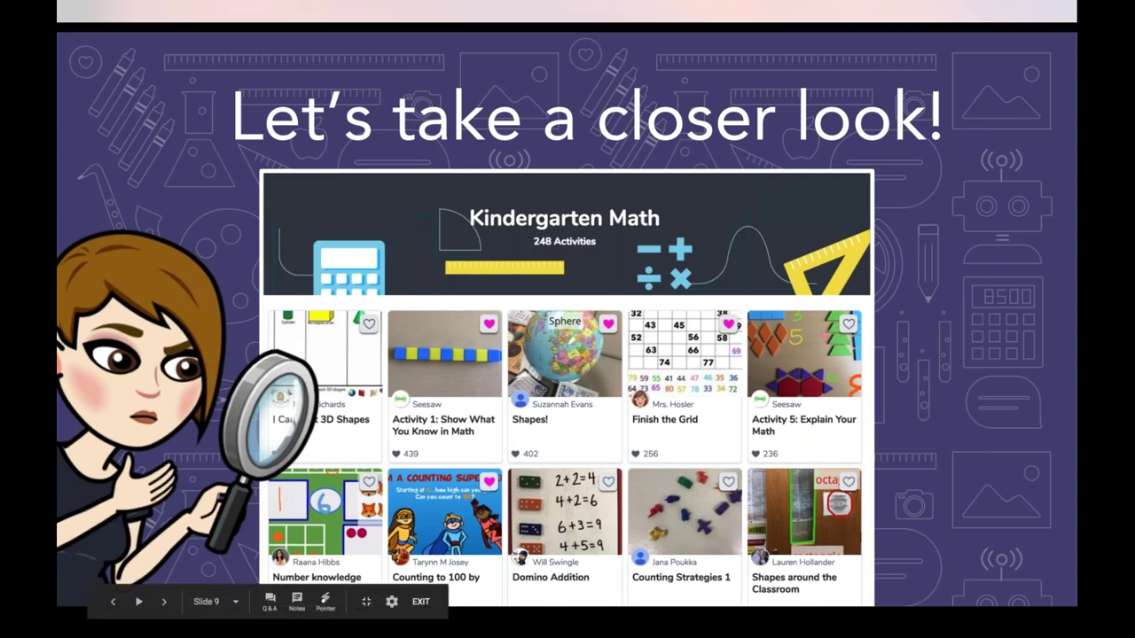
key("Escape")
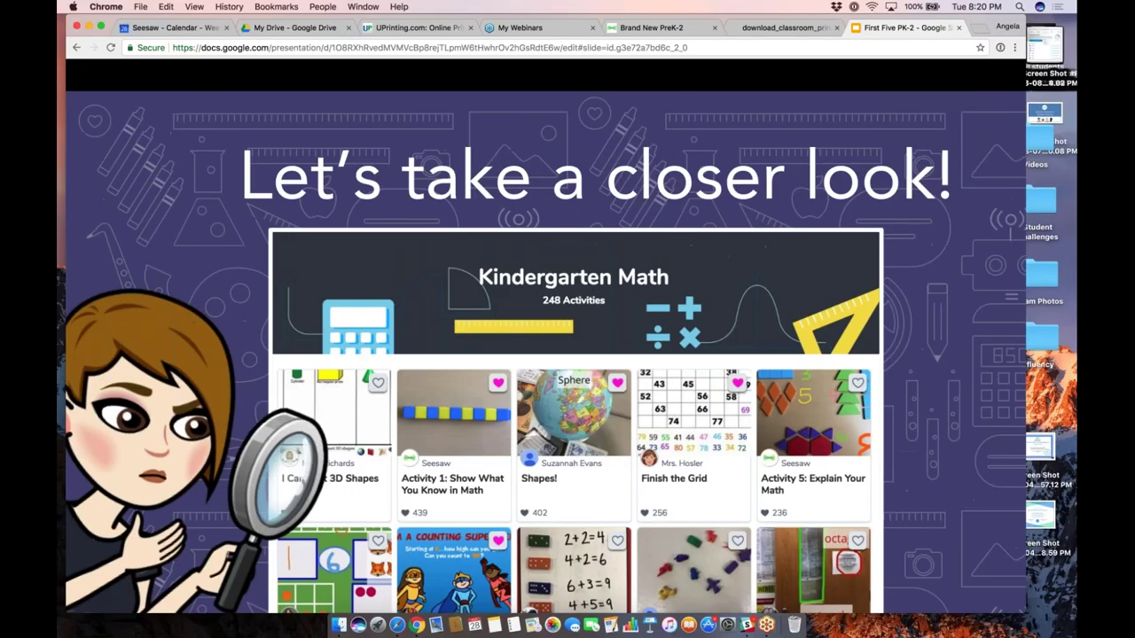
Switch to the Brand New PreK-2 tab, close the class list, go full screen, open the + menu.
left_click(633, 29)
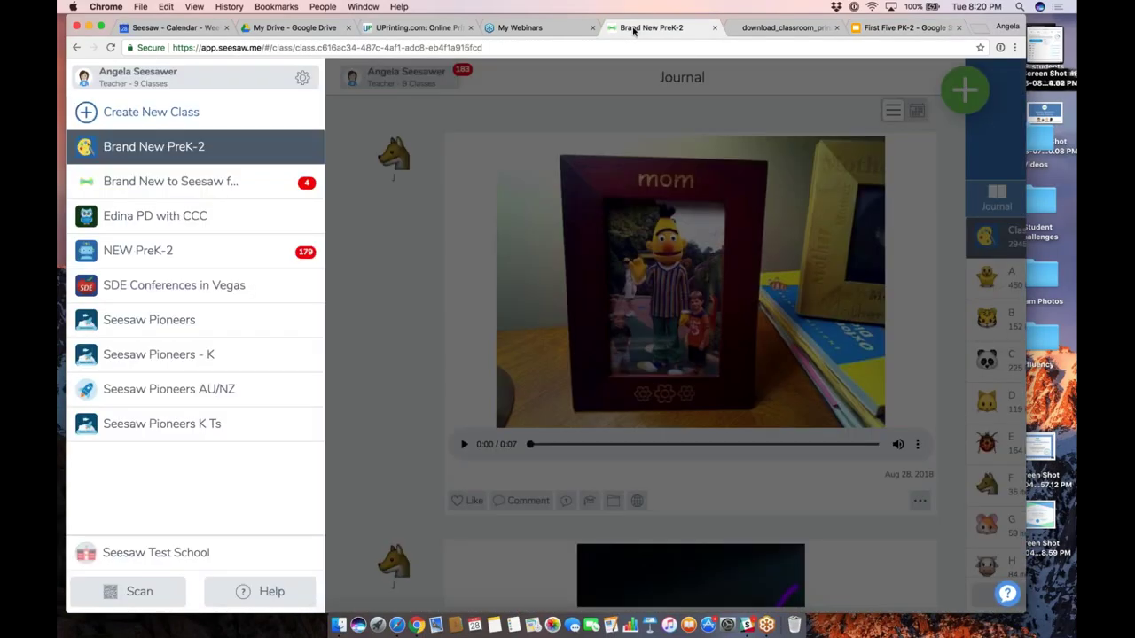
left_click(533, 92)
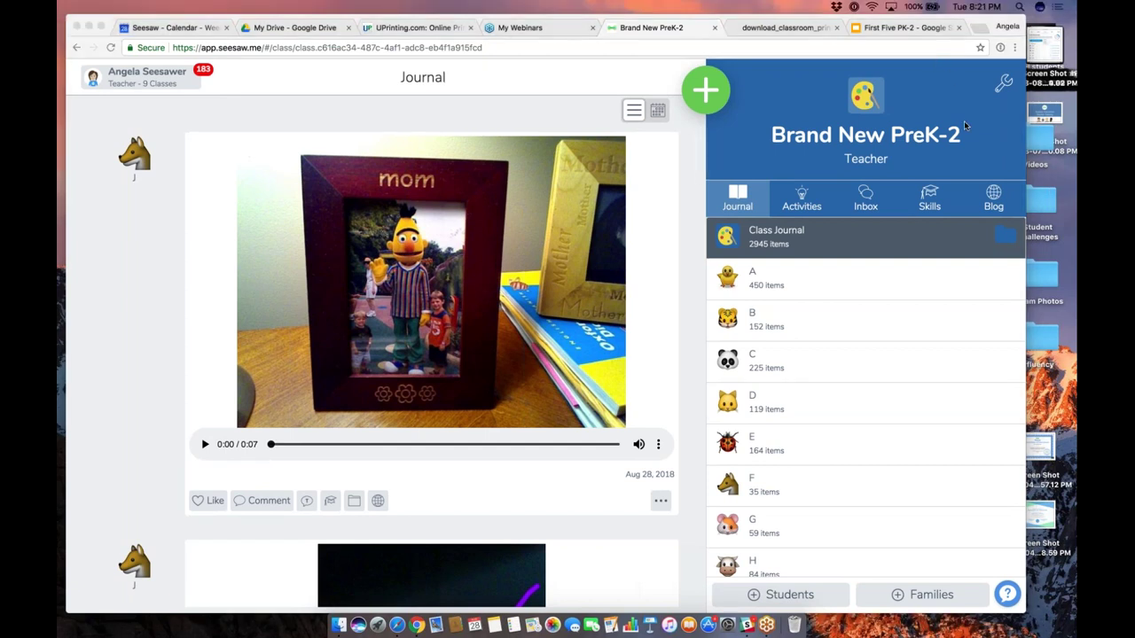
left_click(102, 28)
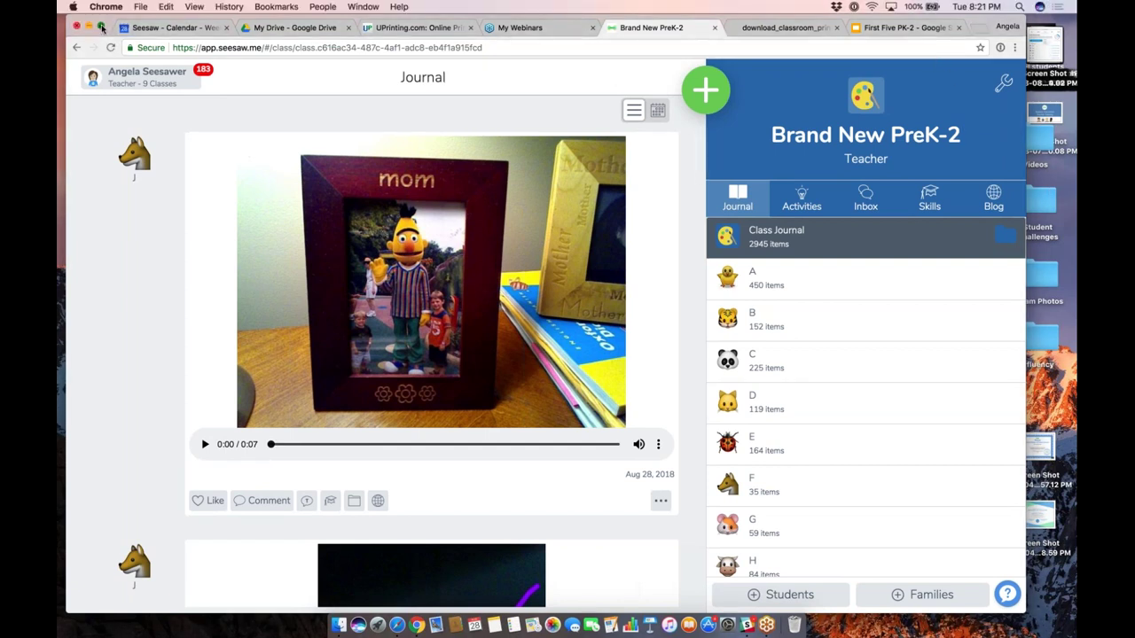
left_click(102, 29)
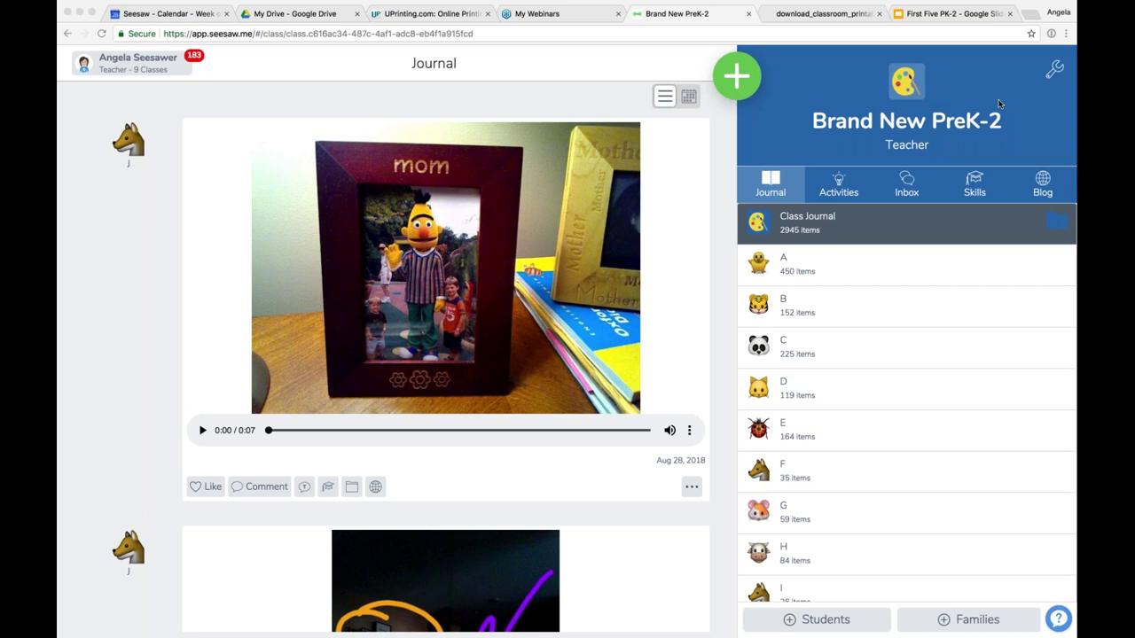
left_click(737, 80)
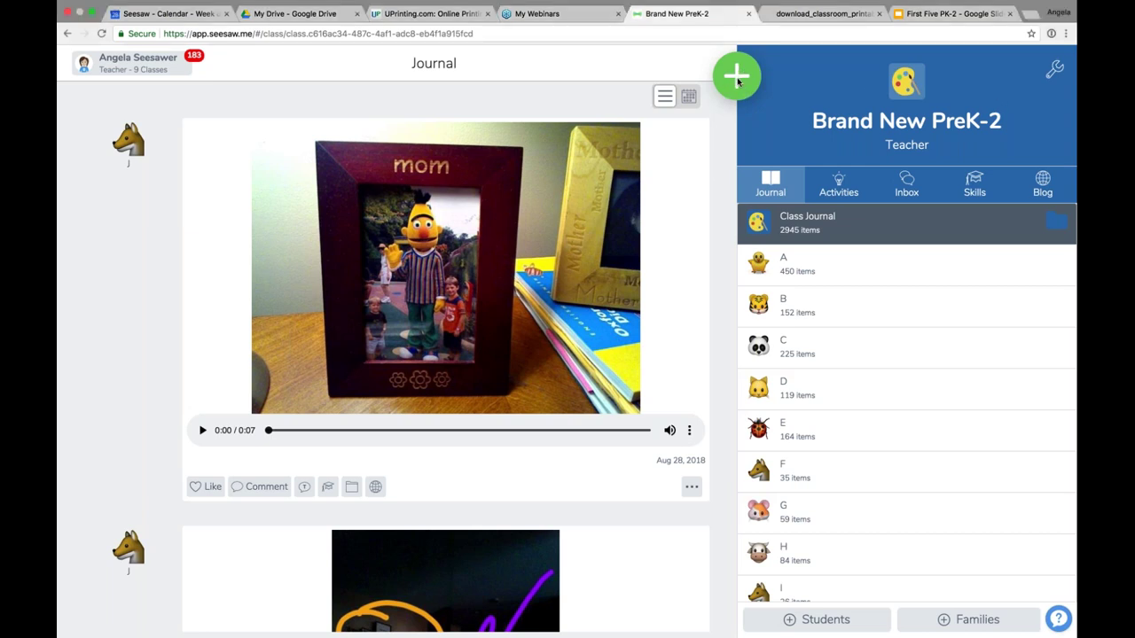
left_click(738, 81)
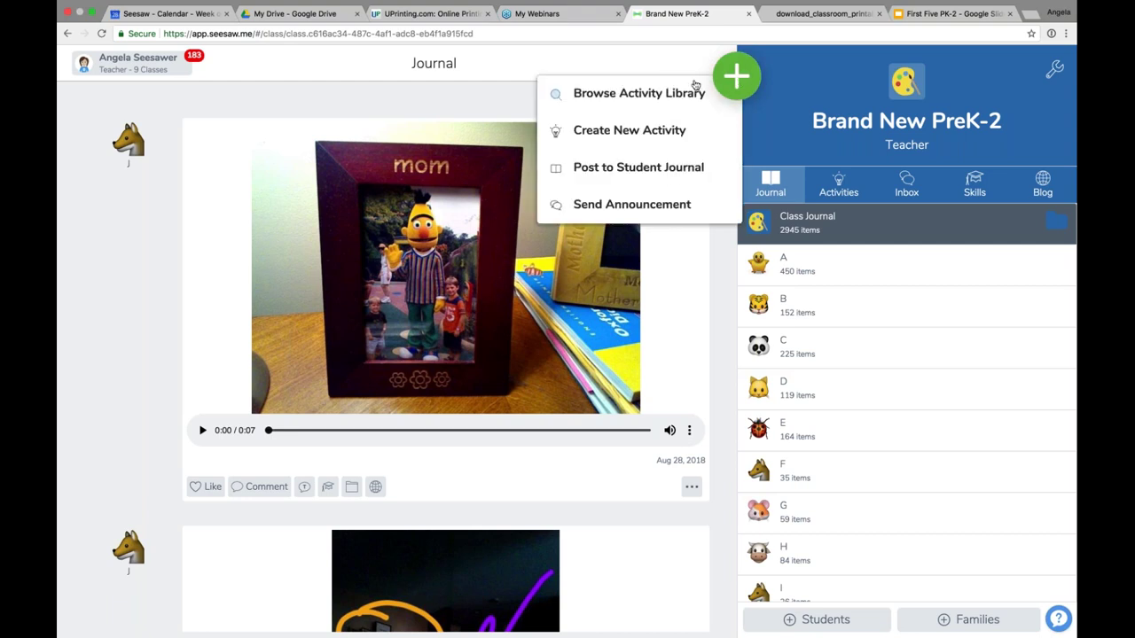
Open the Activity Library and scroll through its Kindergarten activities page.
left_click(630, 109)
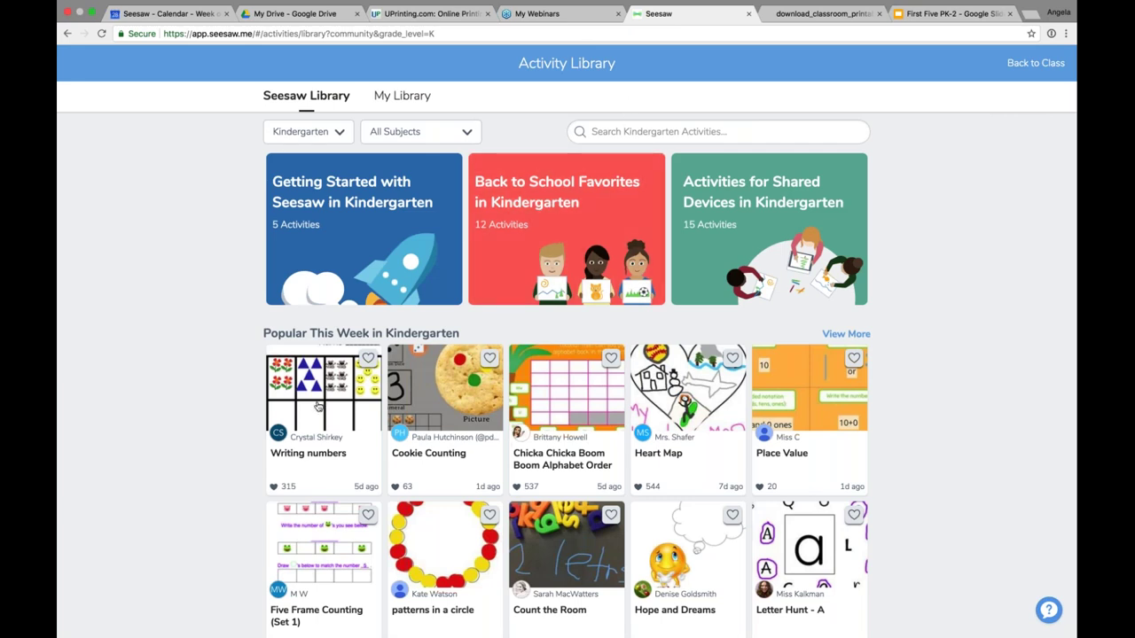
scroll(562, 418, "down", 1)
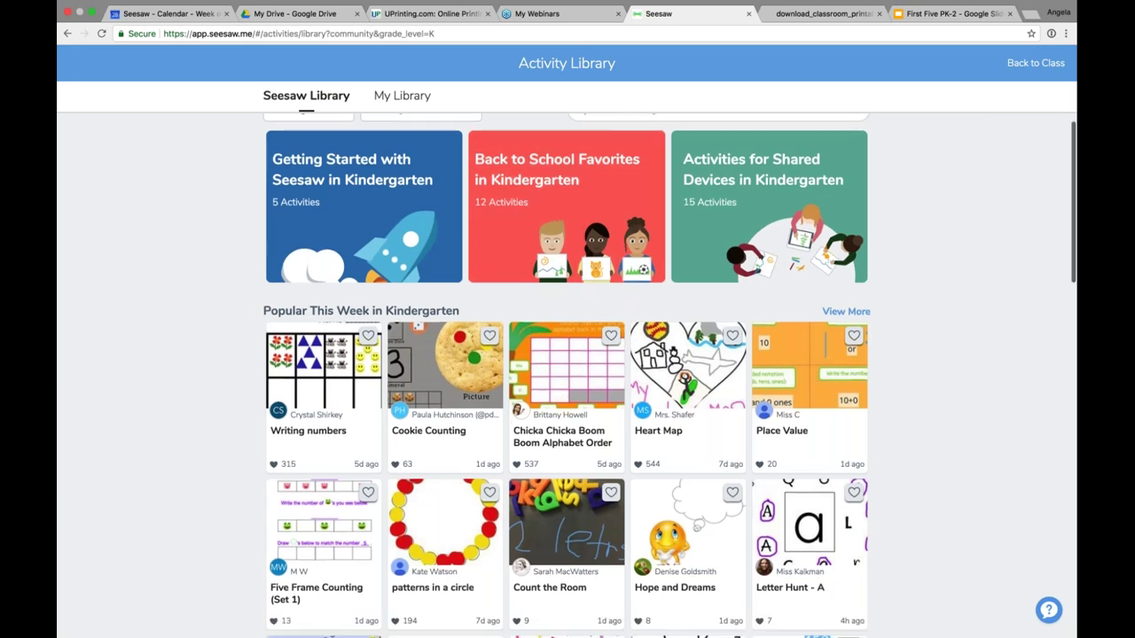
scroll(562, 418, "down", 3)
scroll(562, 418, "up", 4)
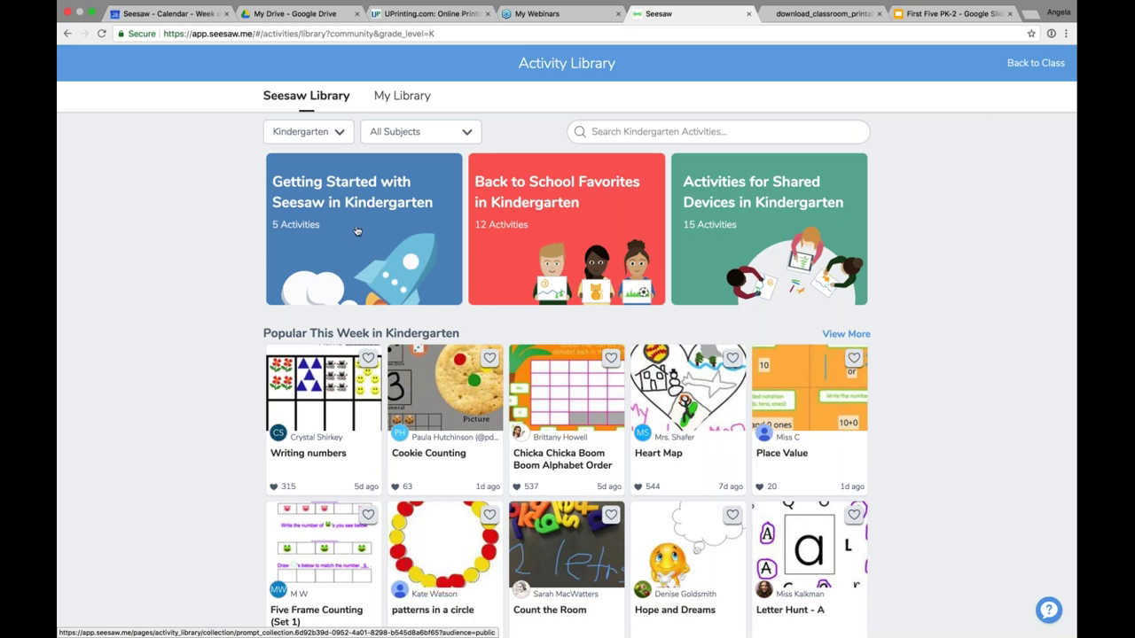
Try 2nd Grade and Pre-K filters, return to Kindergarten, then open Getting Started with Seesaw in Kindergarten.
left_click(339, 134)
left_click(321, 268)
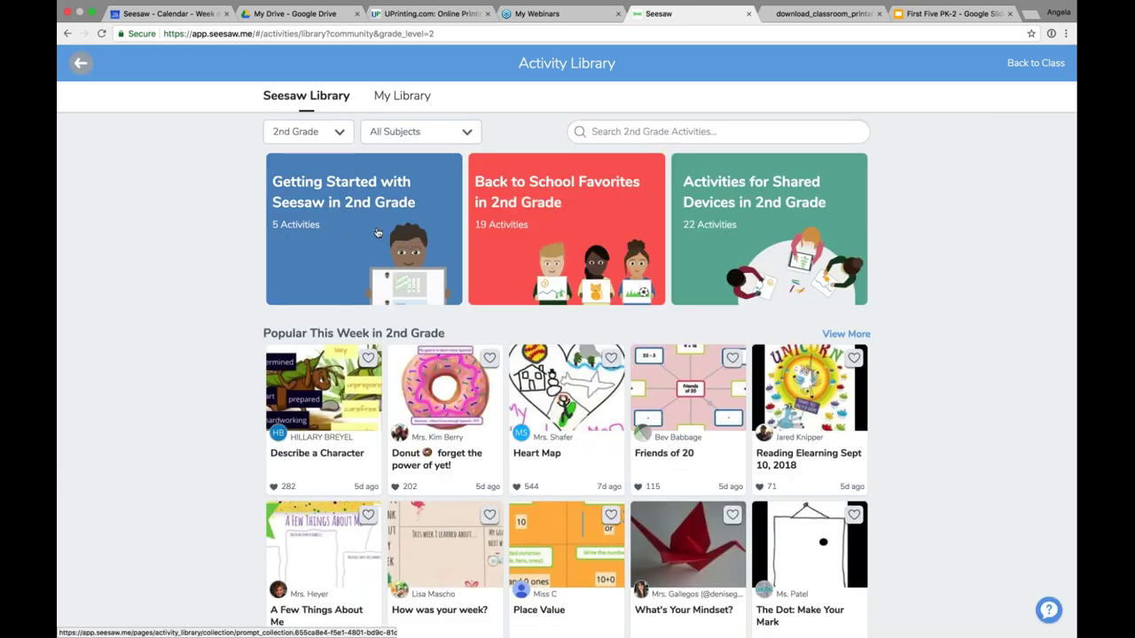
left_click(324, 135)
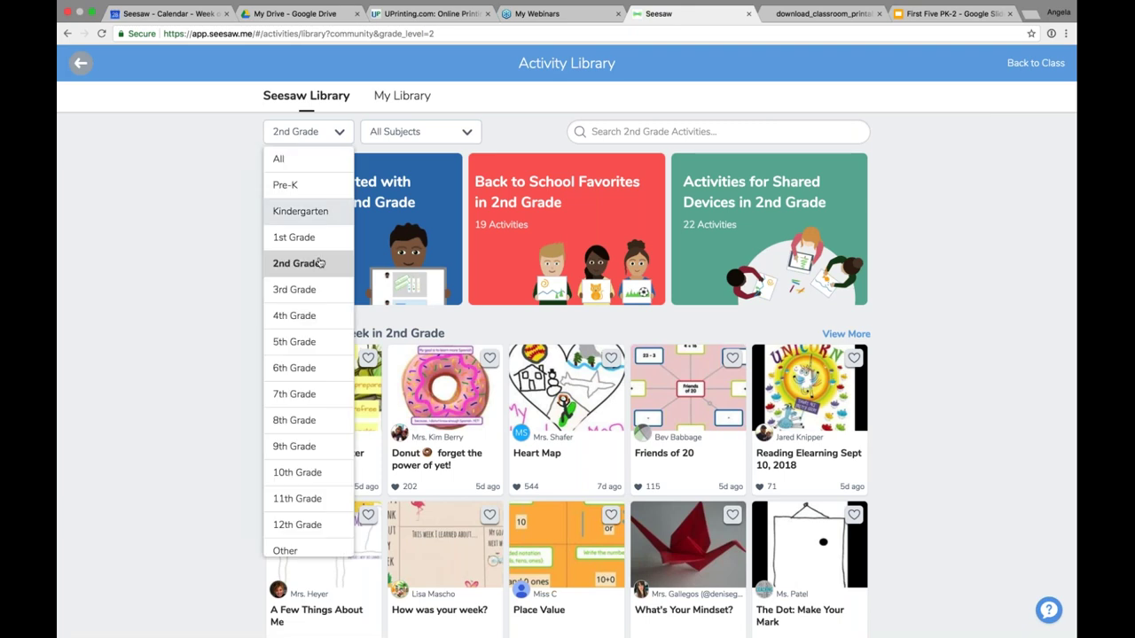
left_click(316, 185)
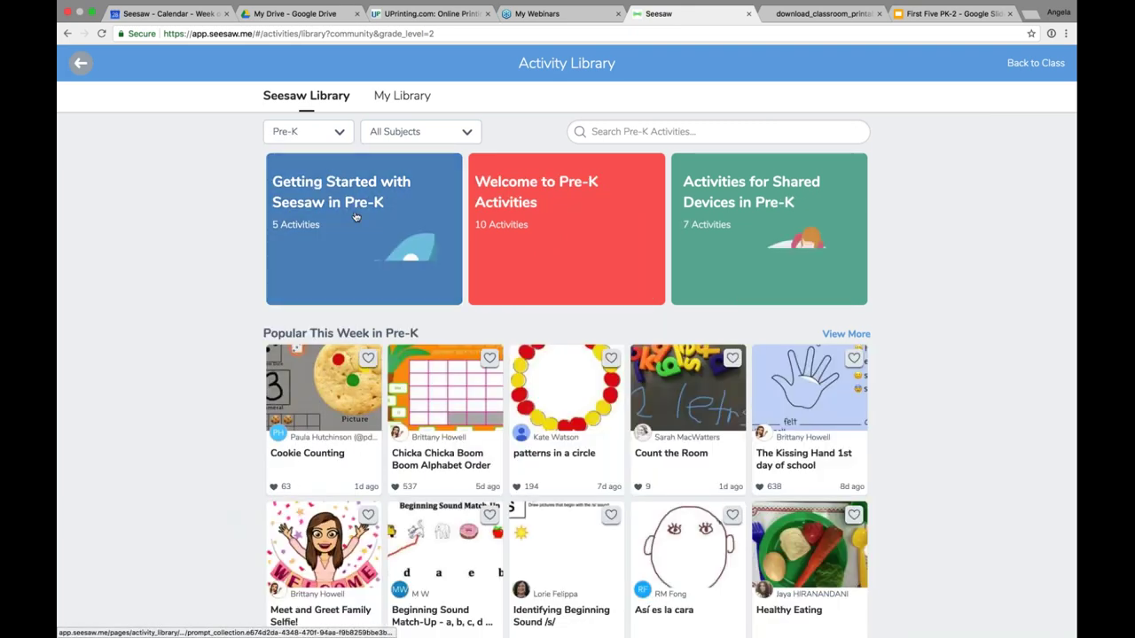
left_click(323, 133)
left_click(324, 213)
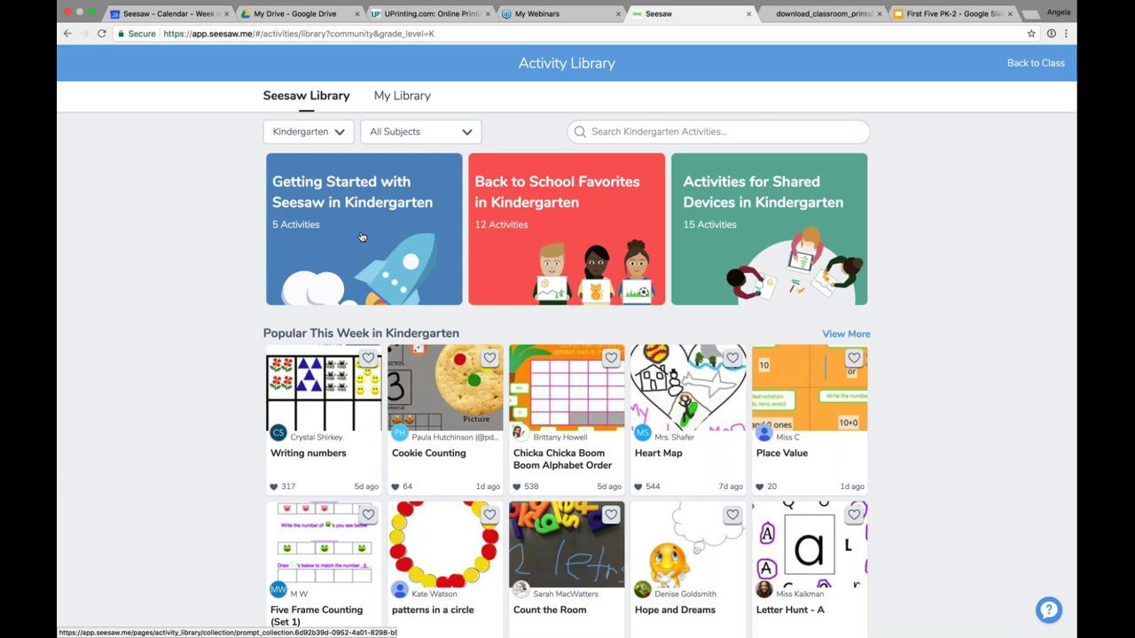
left_click(361, 237)
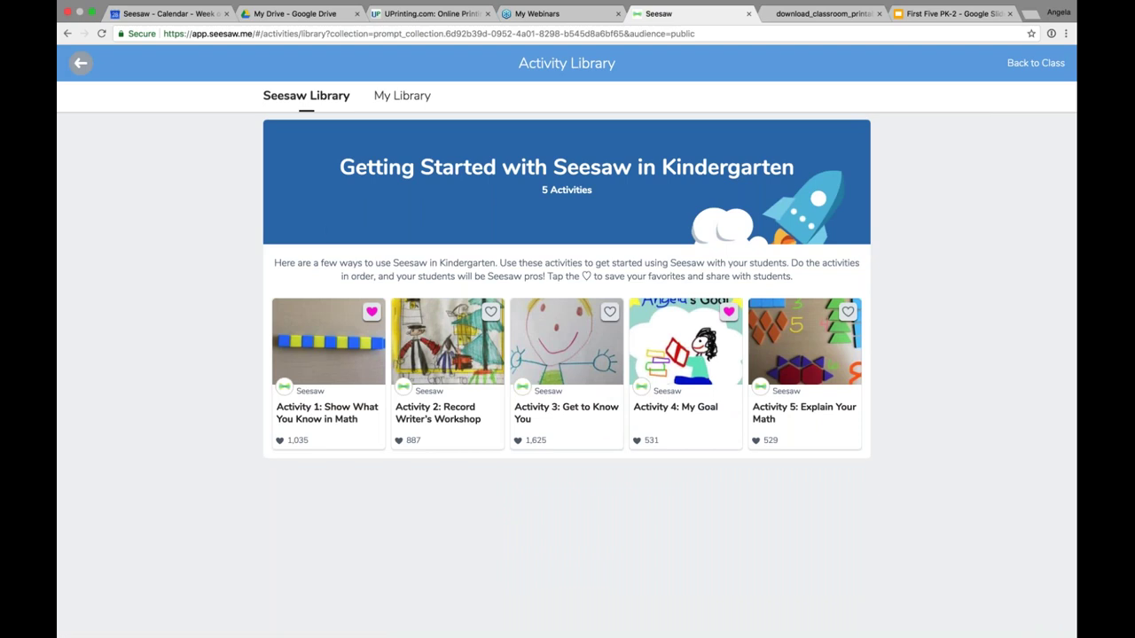
Open Activity 1: Show What You Know in Math and read through its Teacher Notes.
left_click(339, 374)
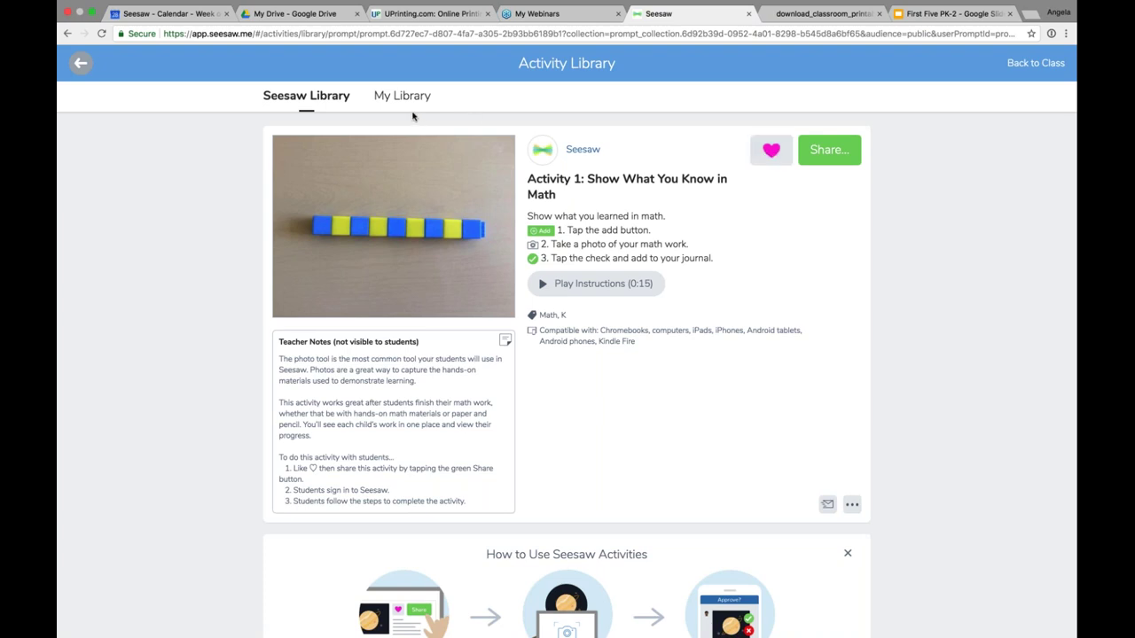
left_click_drag(440, 98, 388, 105)
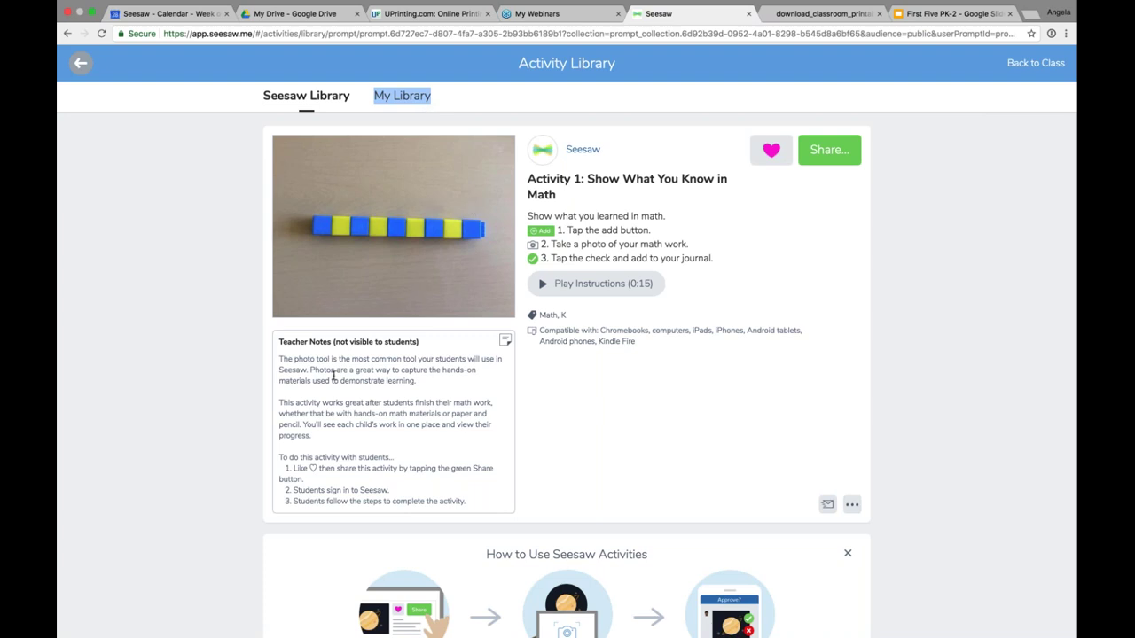
left_click(280, 341)
left_click_drag(280, 342, 496, 516)
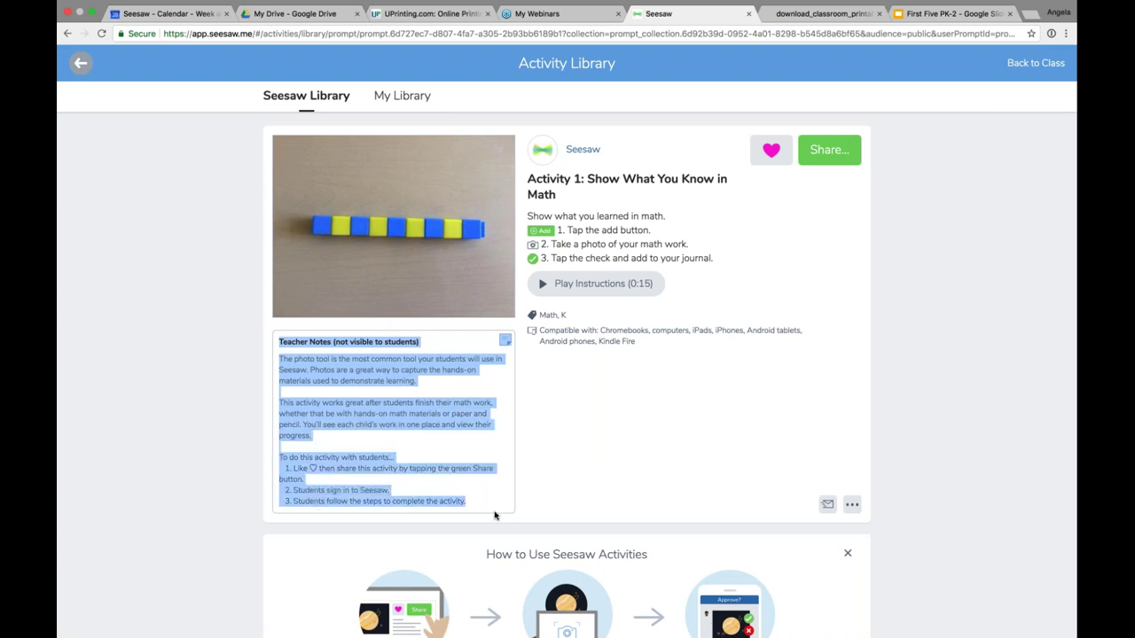
left_click(552, 429)
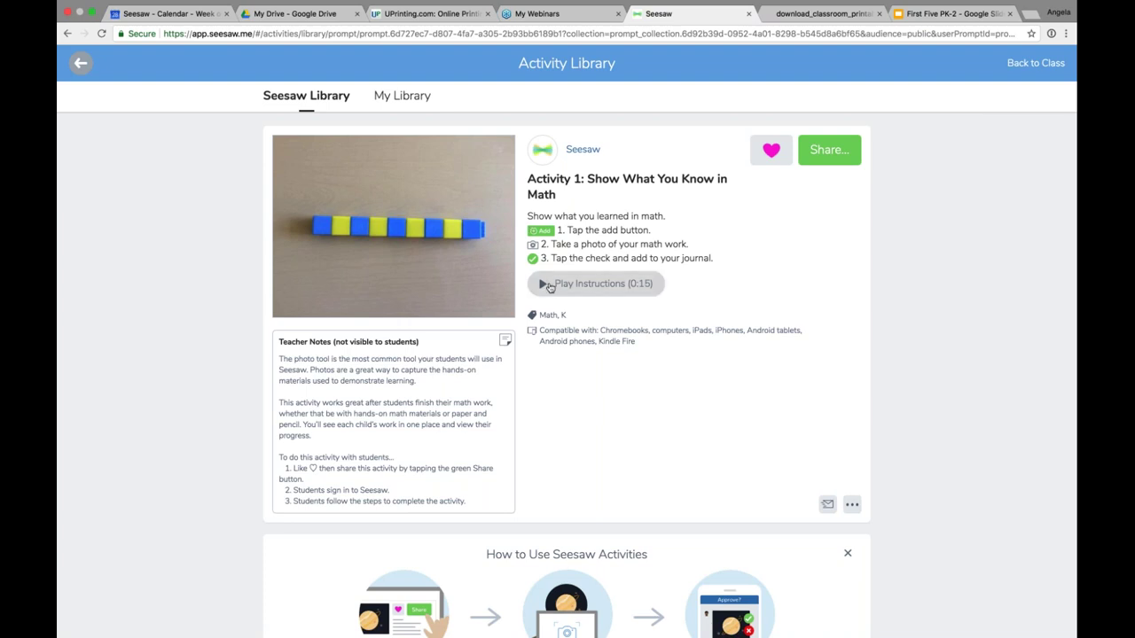
Share Activity 1 with the Brand New PreK-2 class and close the Activity Shared confirmation.
left_click(834, 155)
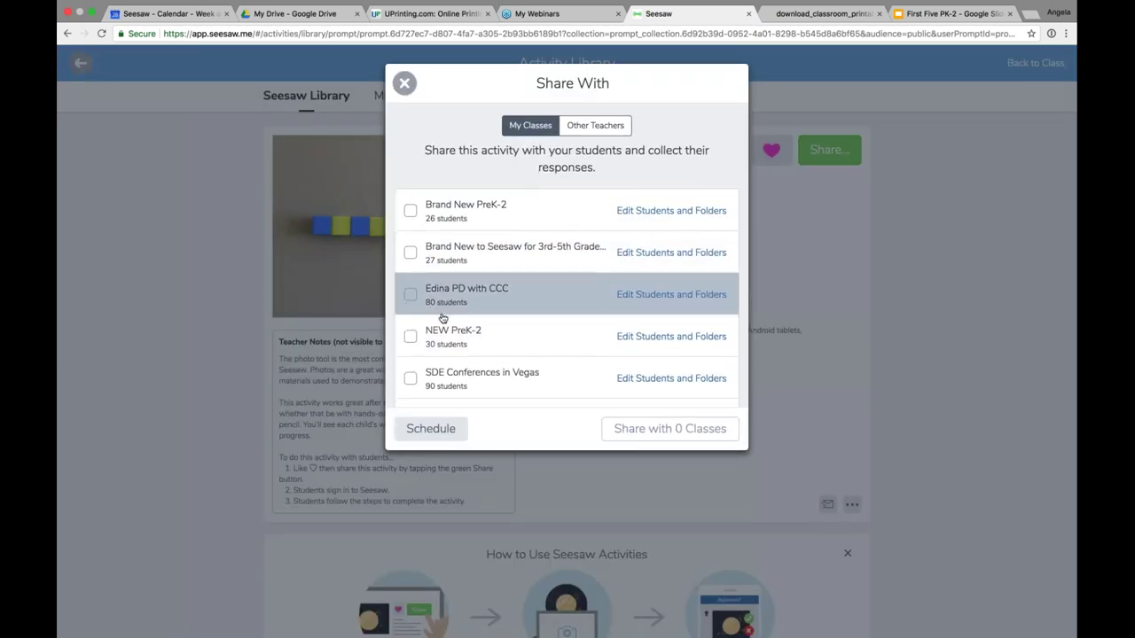
scroll(444, 320, "down", 2)
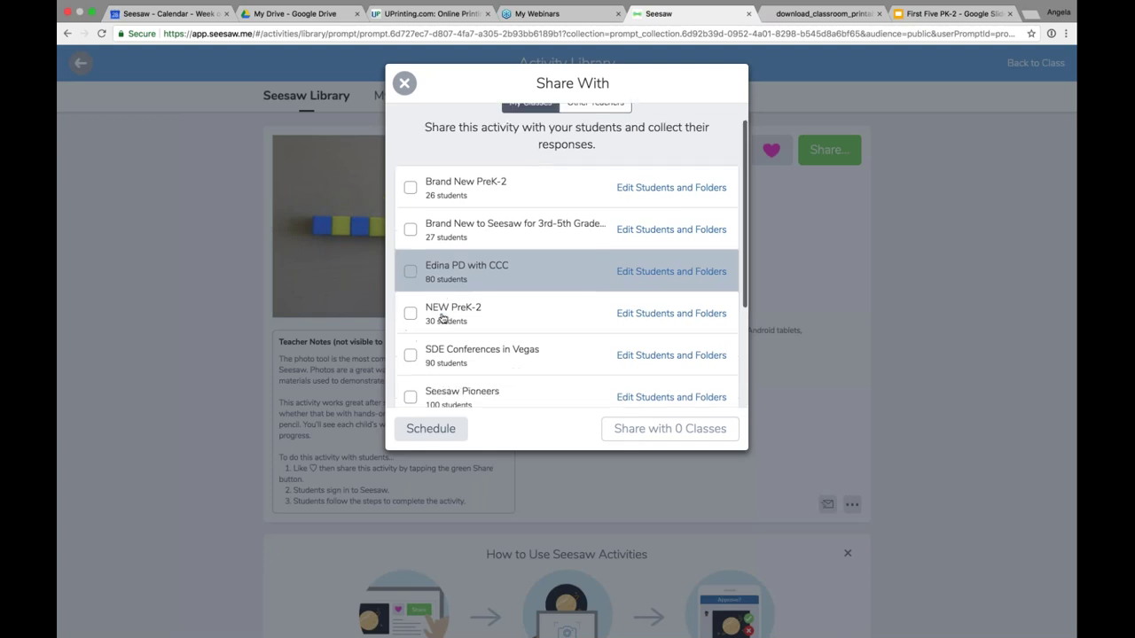
left_click(409, 188)
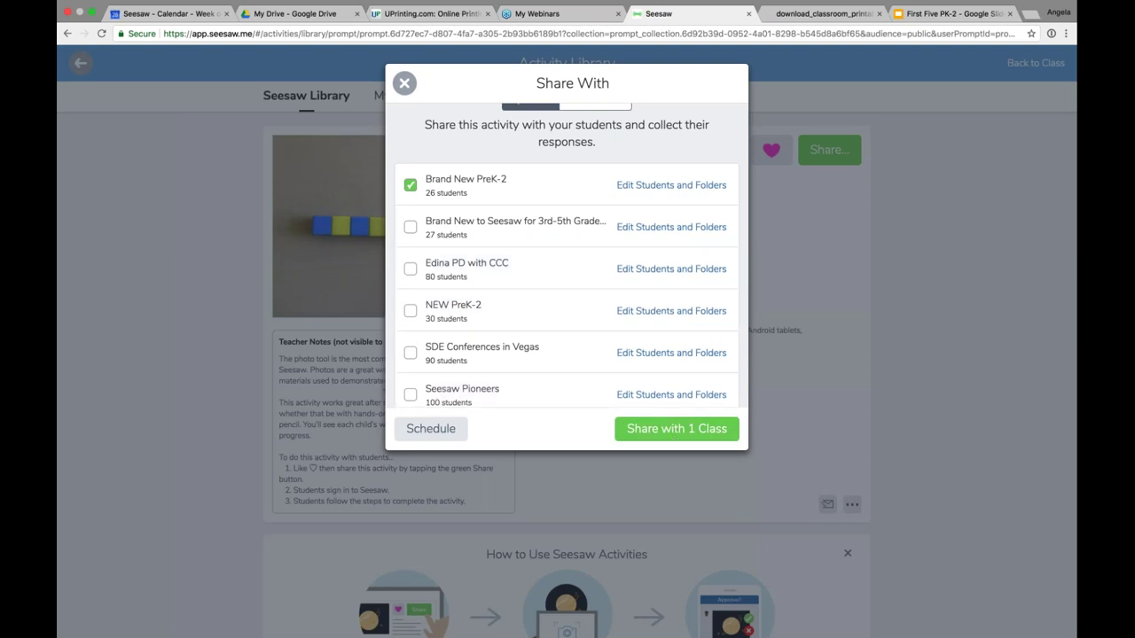
scroll(554, 342, "down", 1)
scroll(554, 341, "down", 1)
scroll(555, 342, "up", 3)
left_click(660, 432)
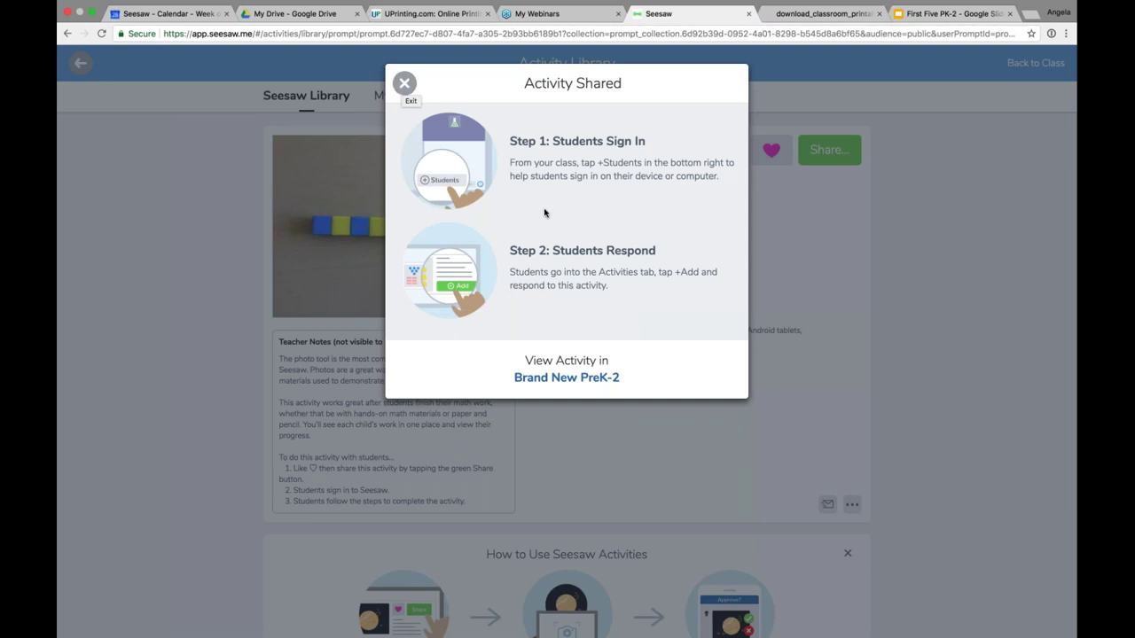
left_click(413, 83)
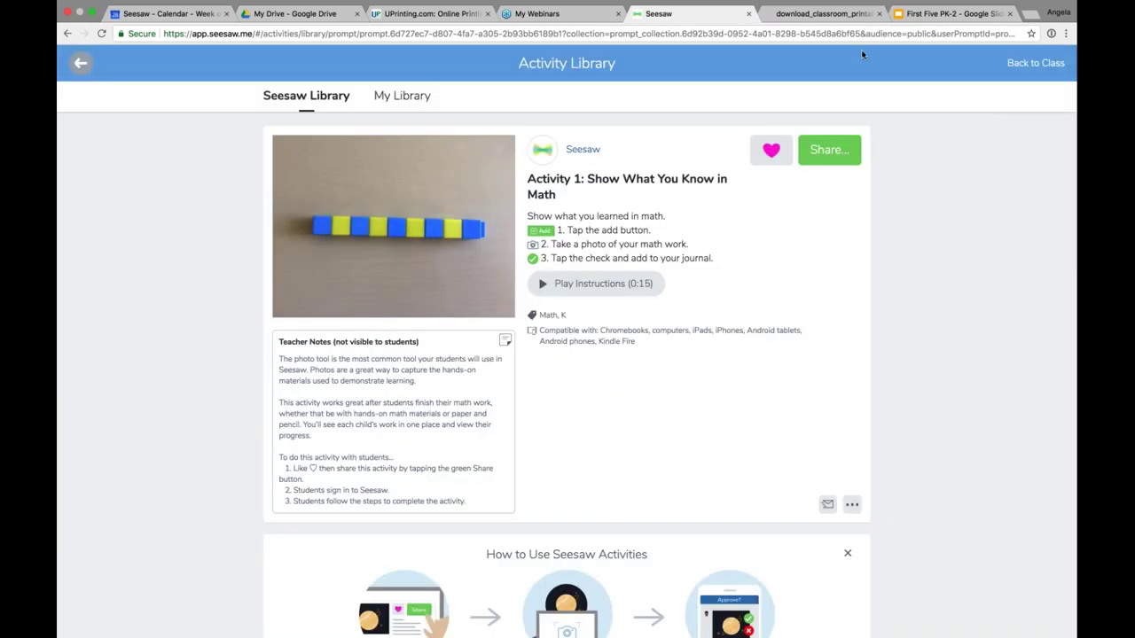
Return to the Brand New PreK-2 activities and briefly play, then pause, Activity 1's spoken instructions.
left_click(1035, 64)
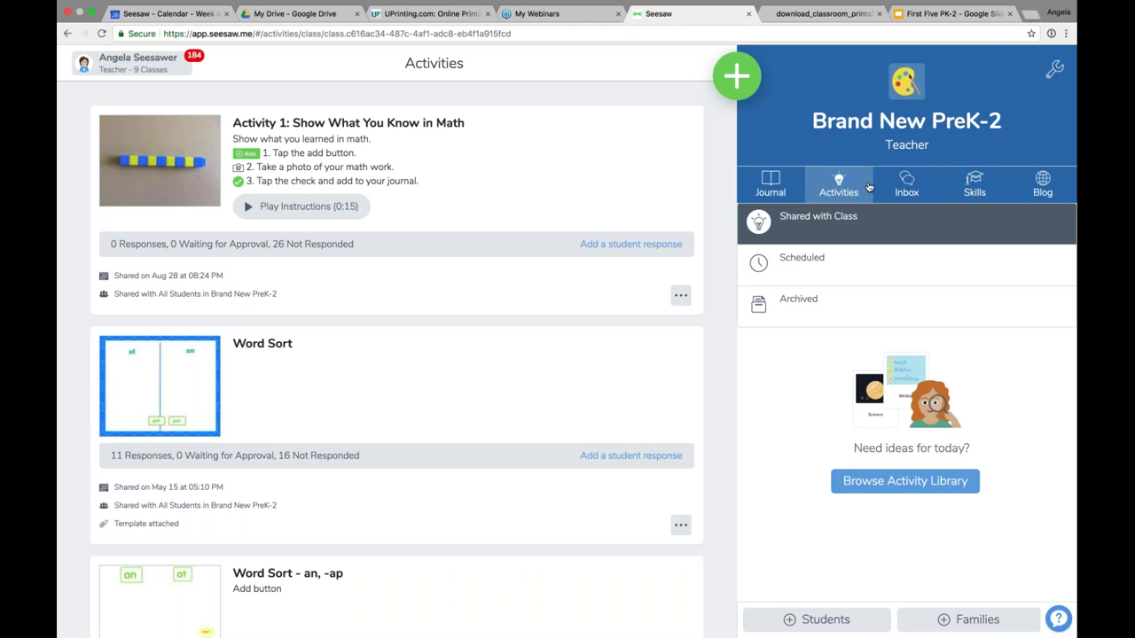
left_click_drag(232, 126, 471, 140)
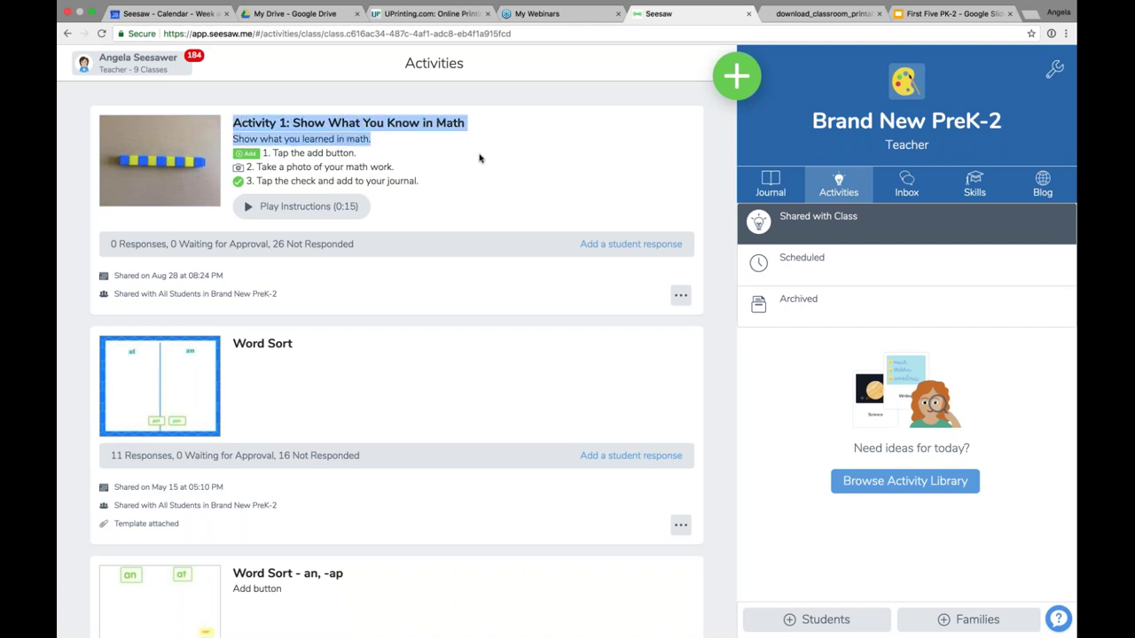
left_click(586, 161)
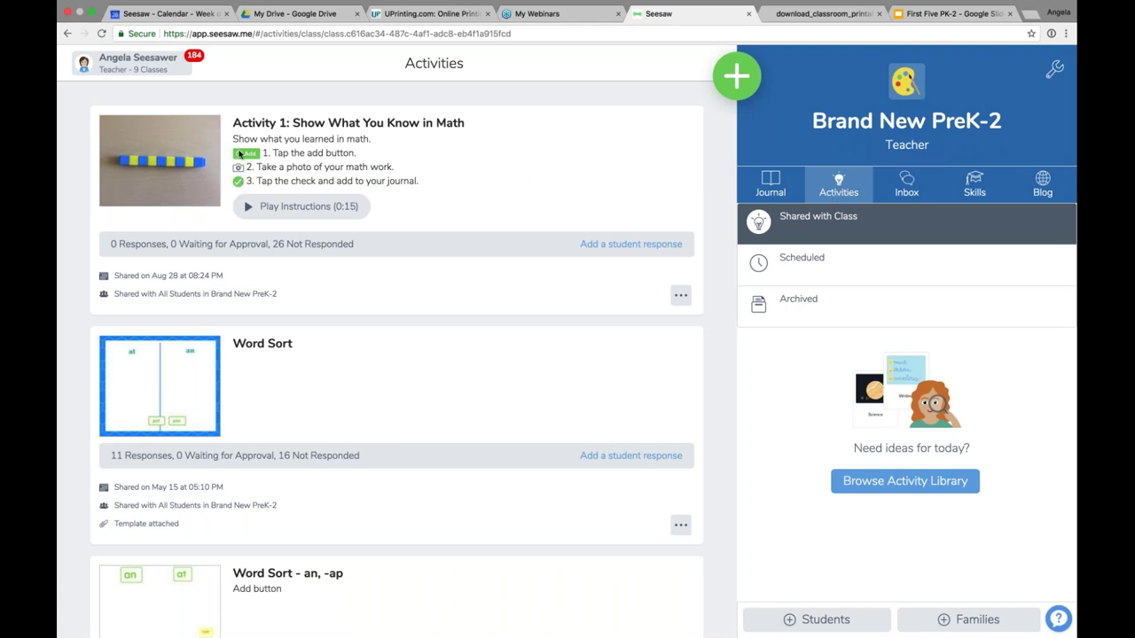
left_click(252, 205)
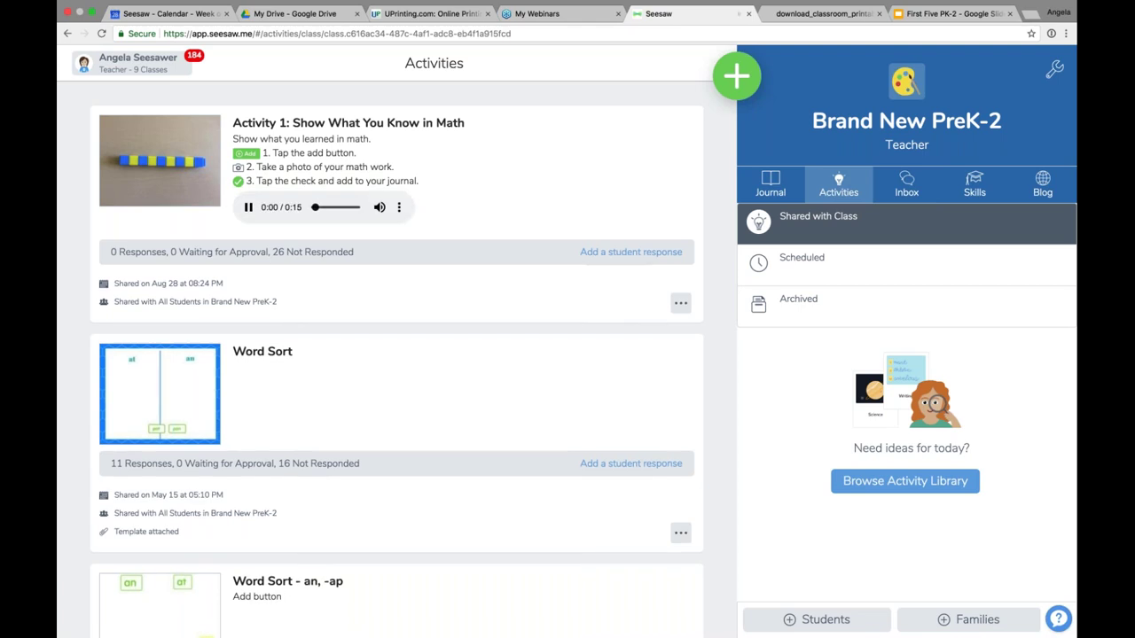
left_click(248, 208)
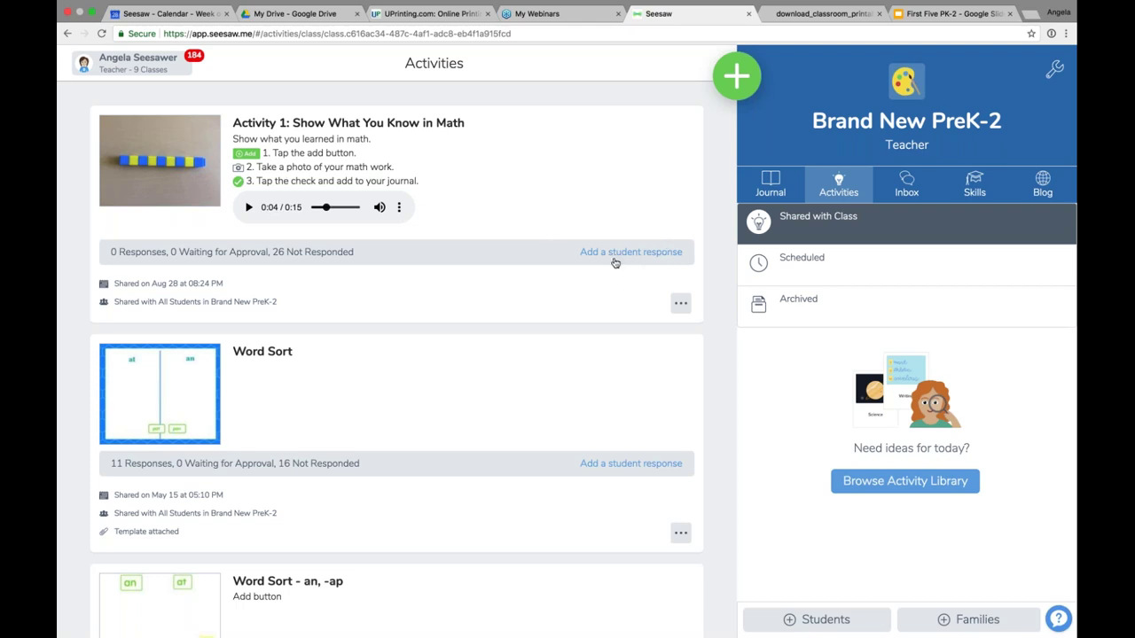
Browse the Activity Library from the + menu and reopen the Getting Started with Seesaw in Kindergarten collection.
left_click(738, 80)
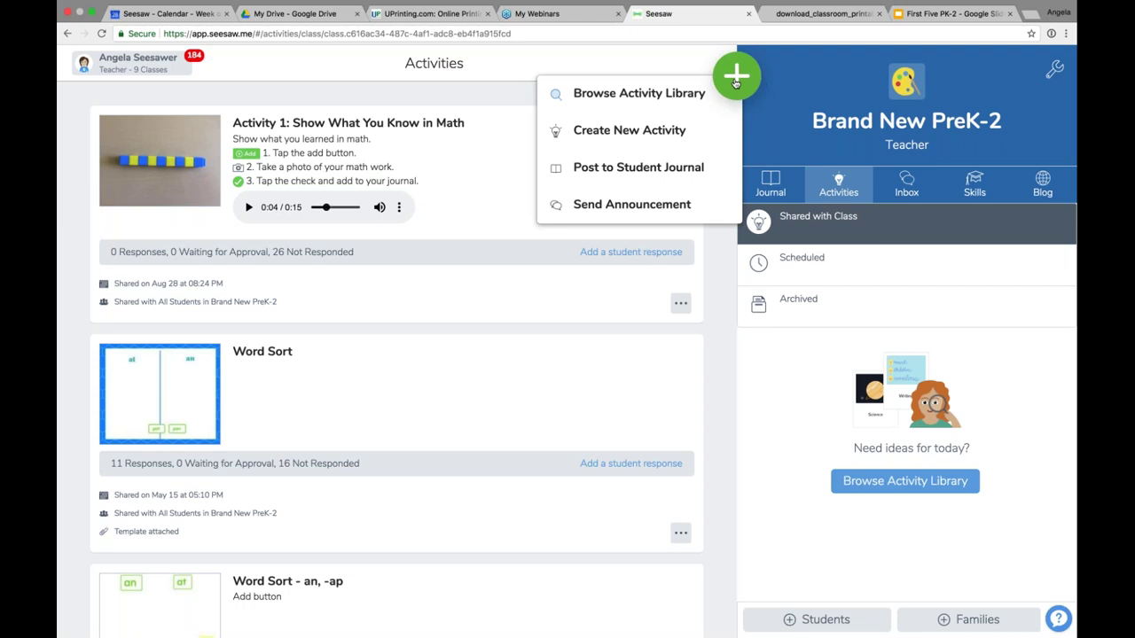
left_click(665, 95)
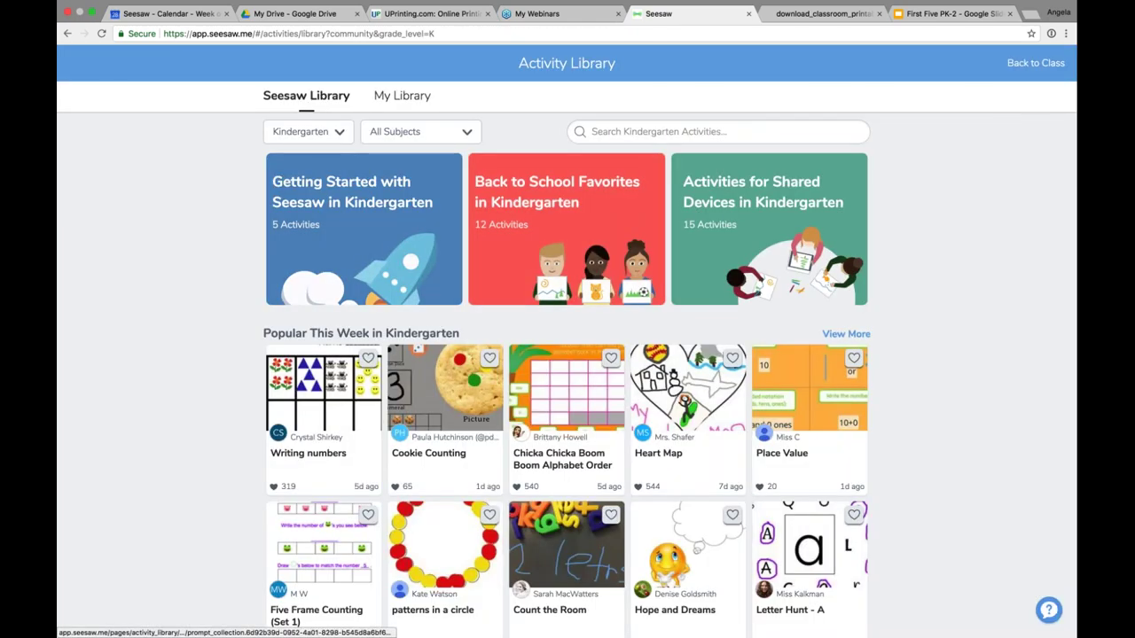
left_click(337, 240)
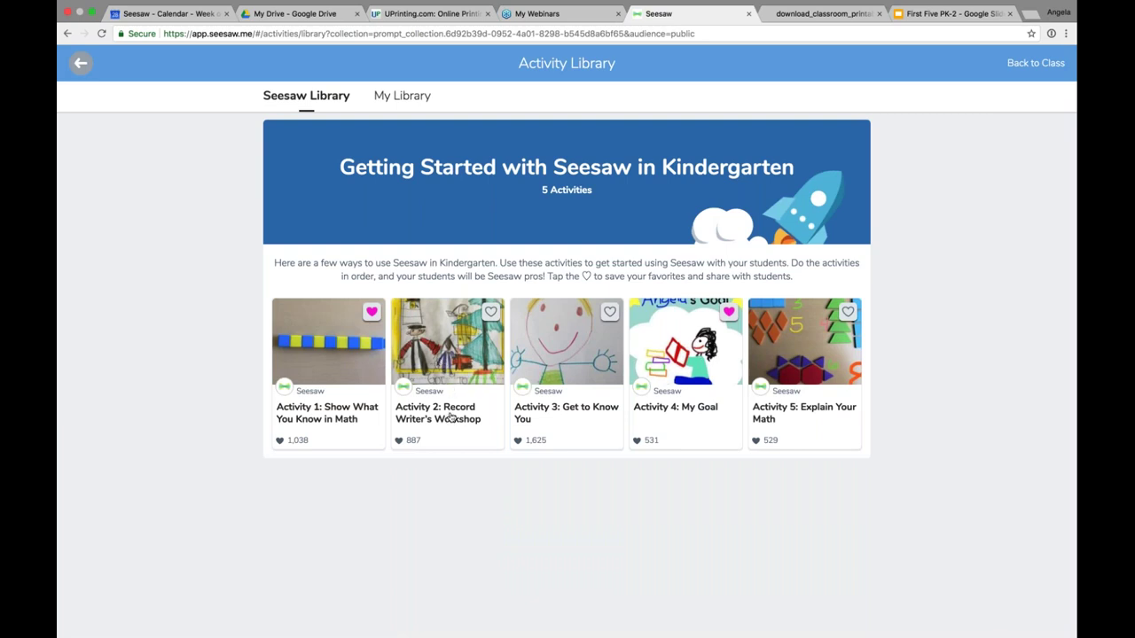
Favorite Activity 2: Record Writer's Workshop to save it, then view My Library.
left_click(446, 353)
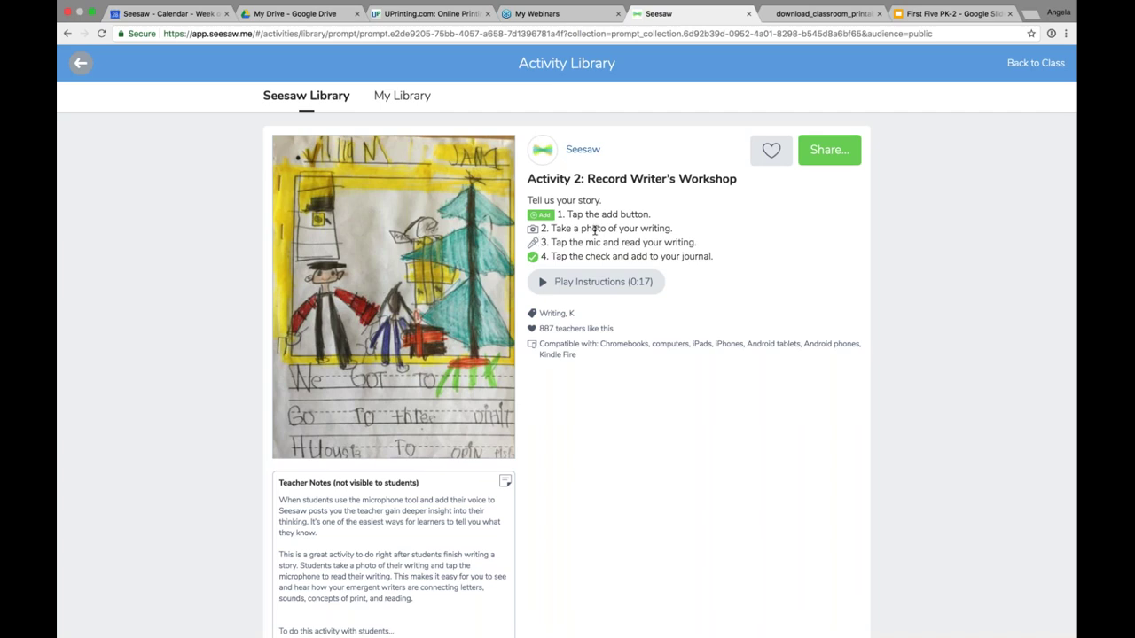
left_click(772, 152)
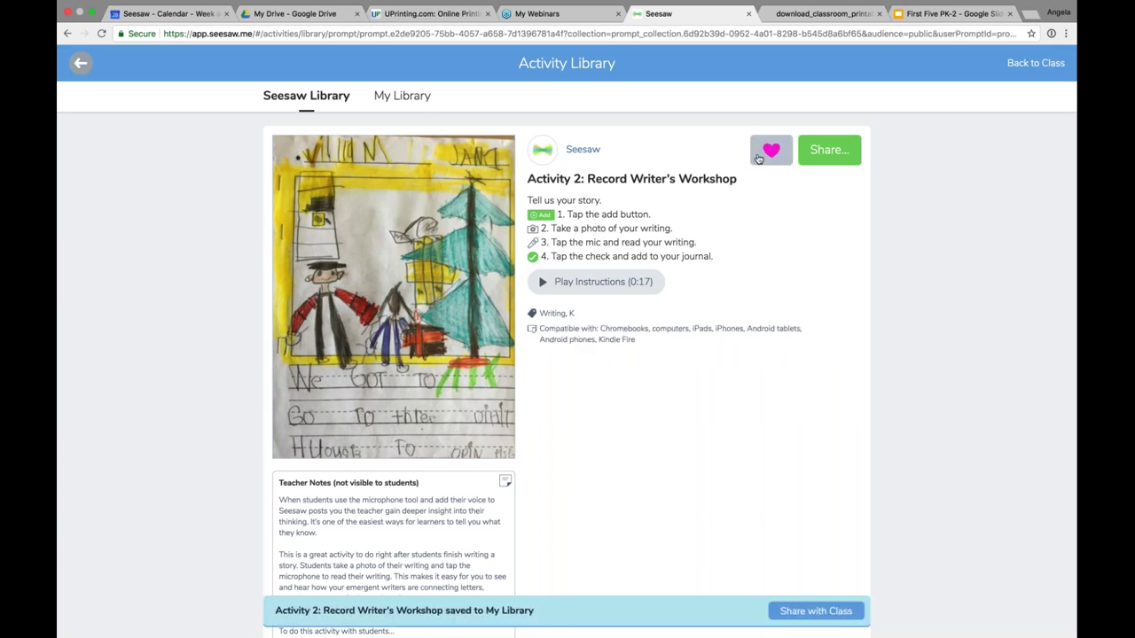
left_click(404, 96)
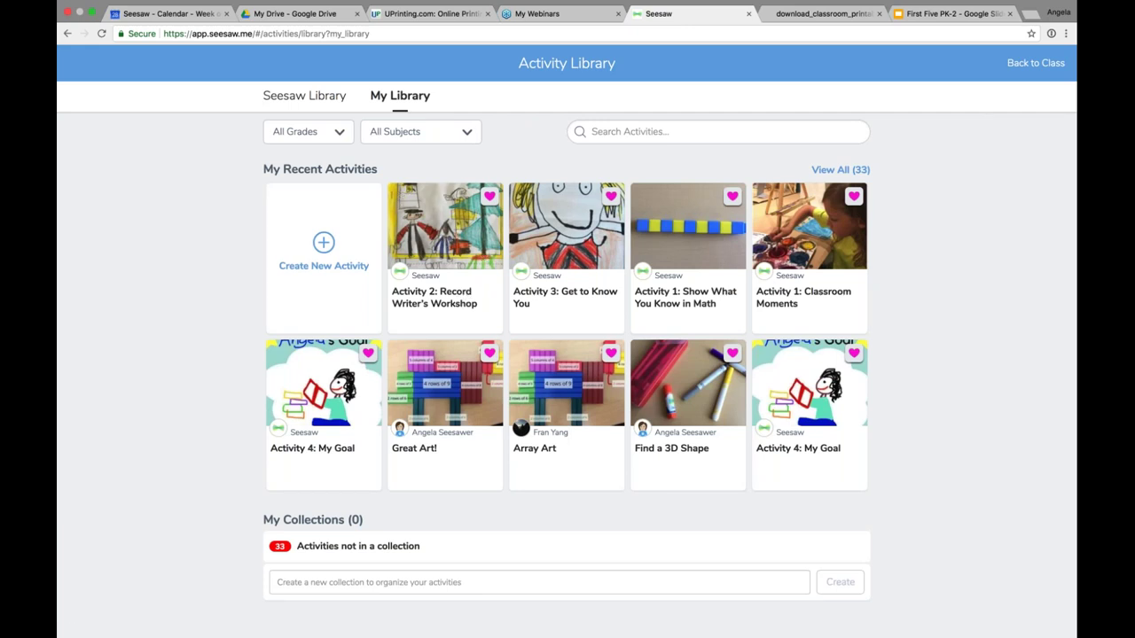
Share Activity 2 from My Library with Brand New PreK-2, then return to the class activities.
left_click(444, 235)
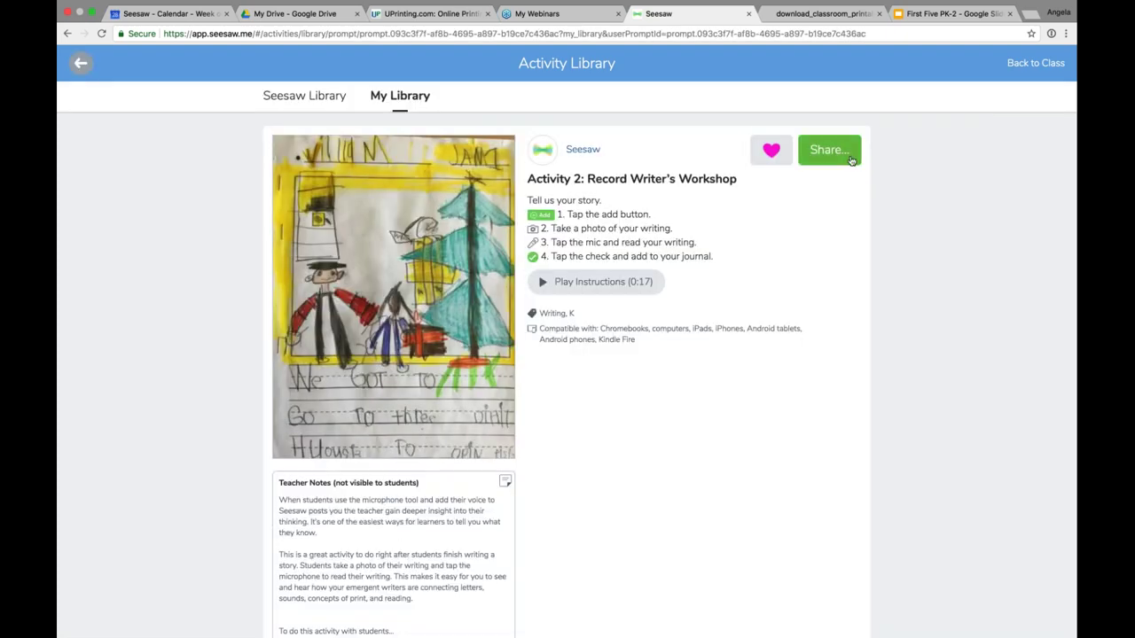
left_click(820, 156)
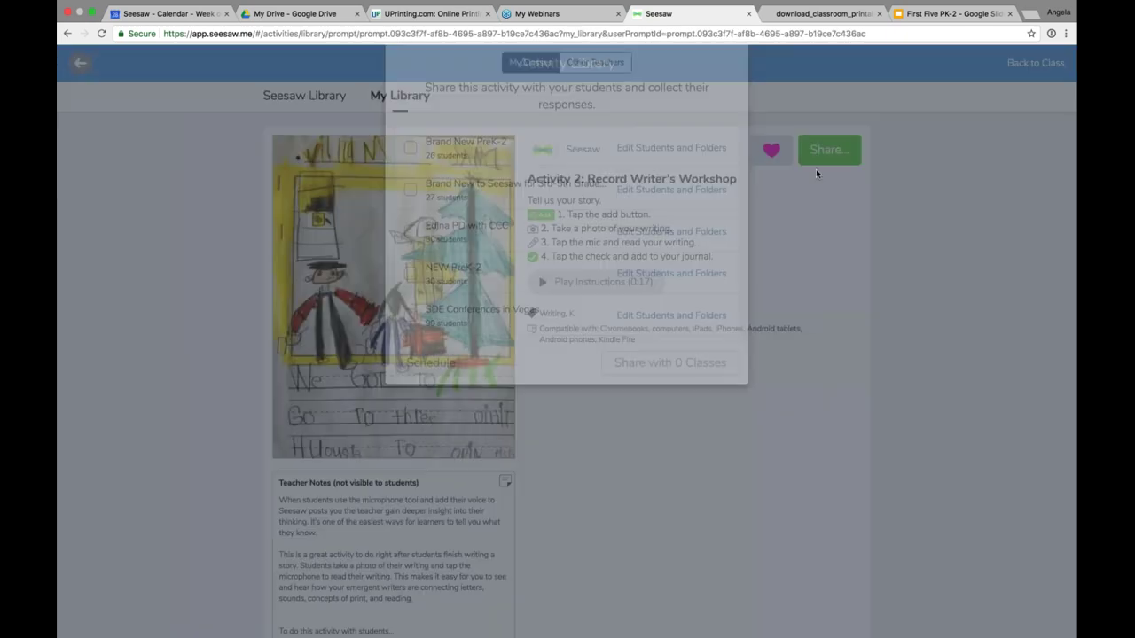
left_click(415, 217)
left_click(677, 428)
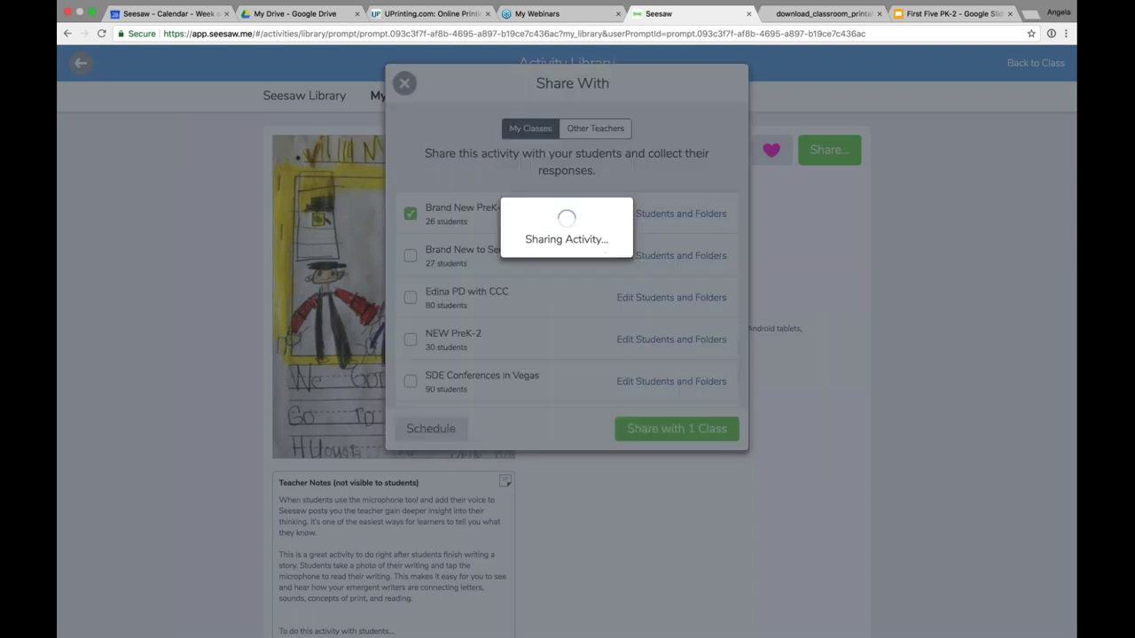
left_click(403, 84)
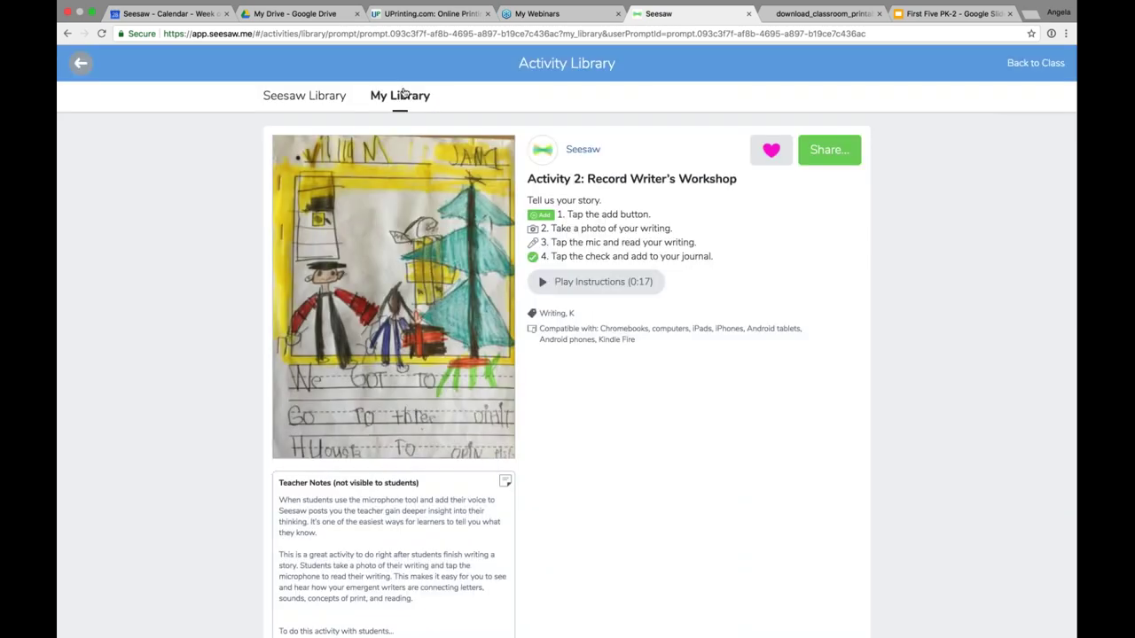
left_click(1019, 67)
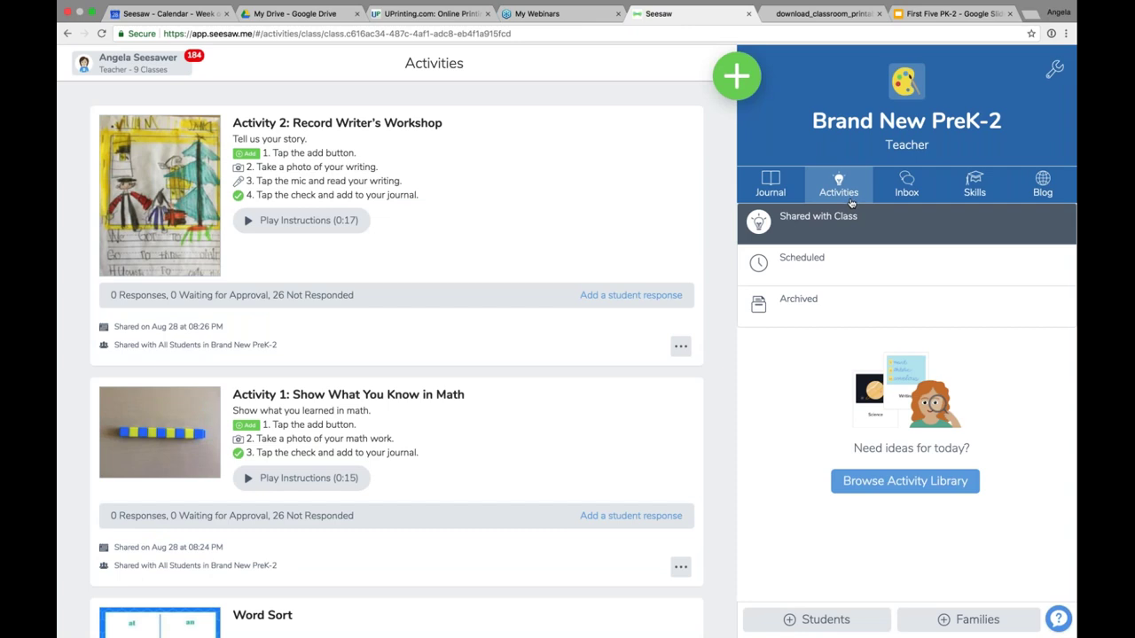
Favorite Activity 3: Get to Know You from the Getting Started in Kindergarten collection, then view My Library.
left_click(735, 80)
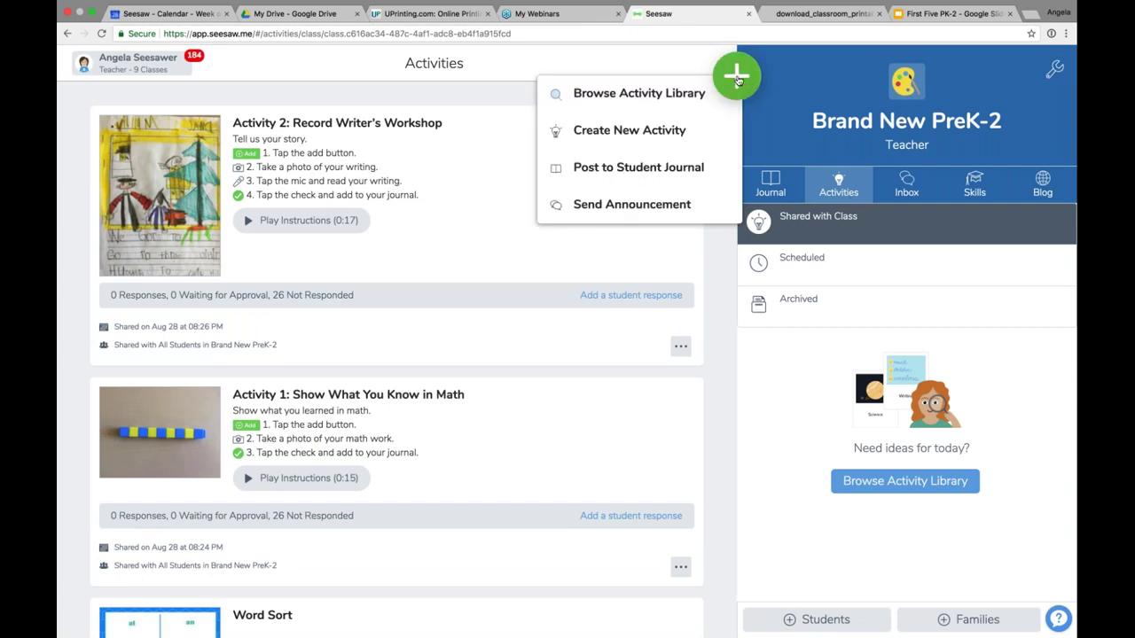
left_click(646, 103)
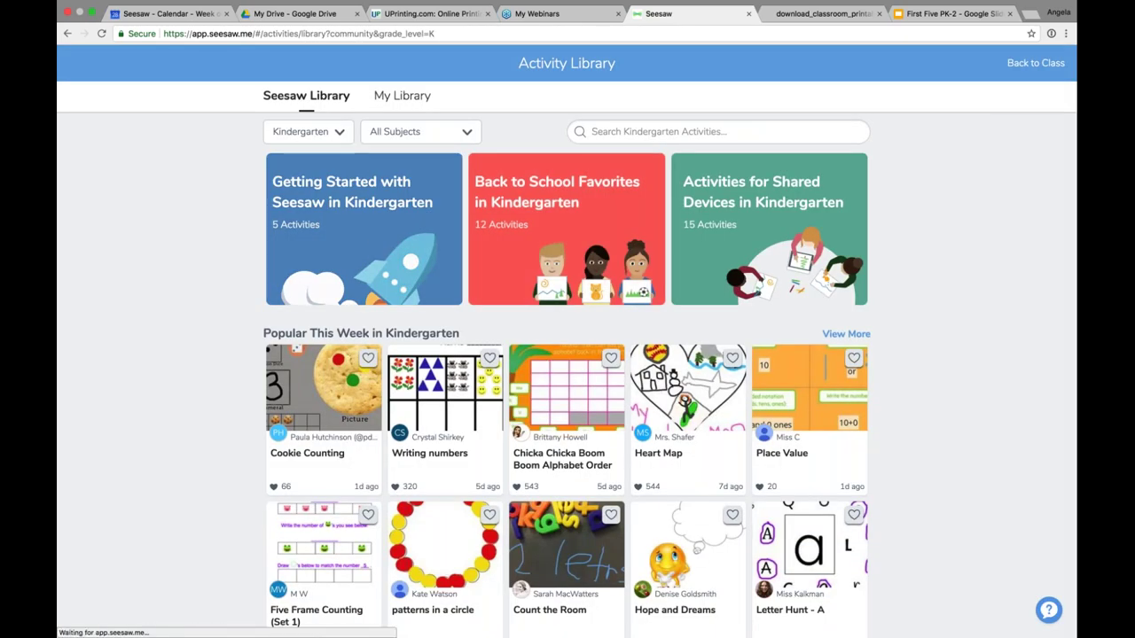
left_click(390, 213)
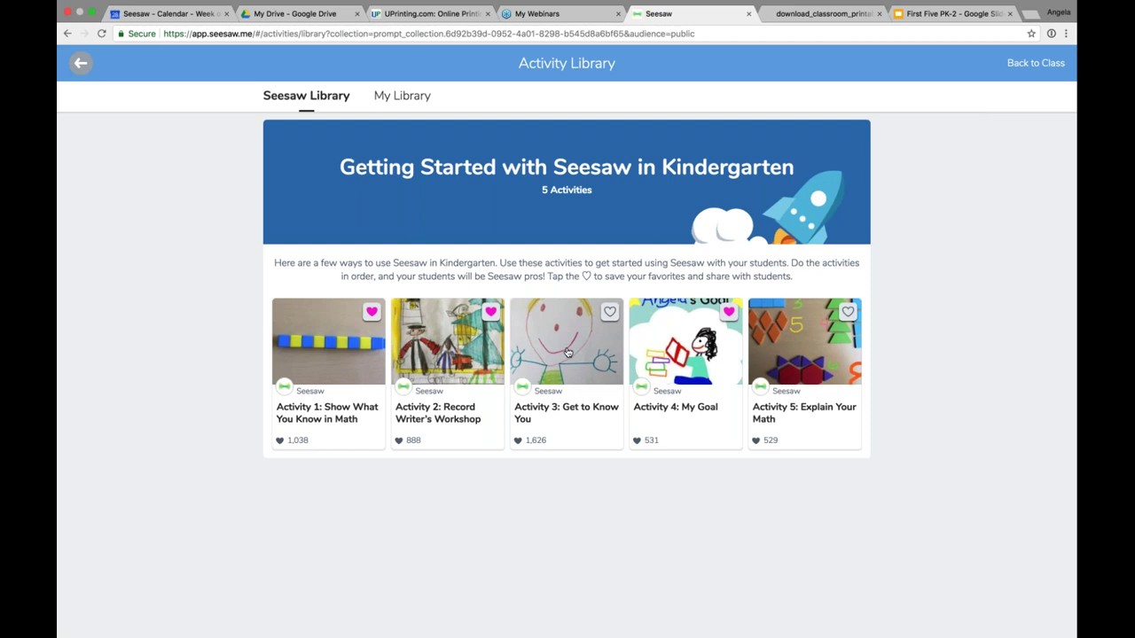
left_click(567, 352)
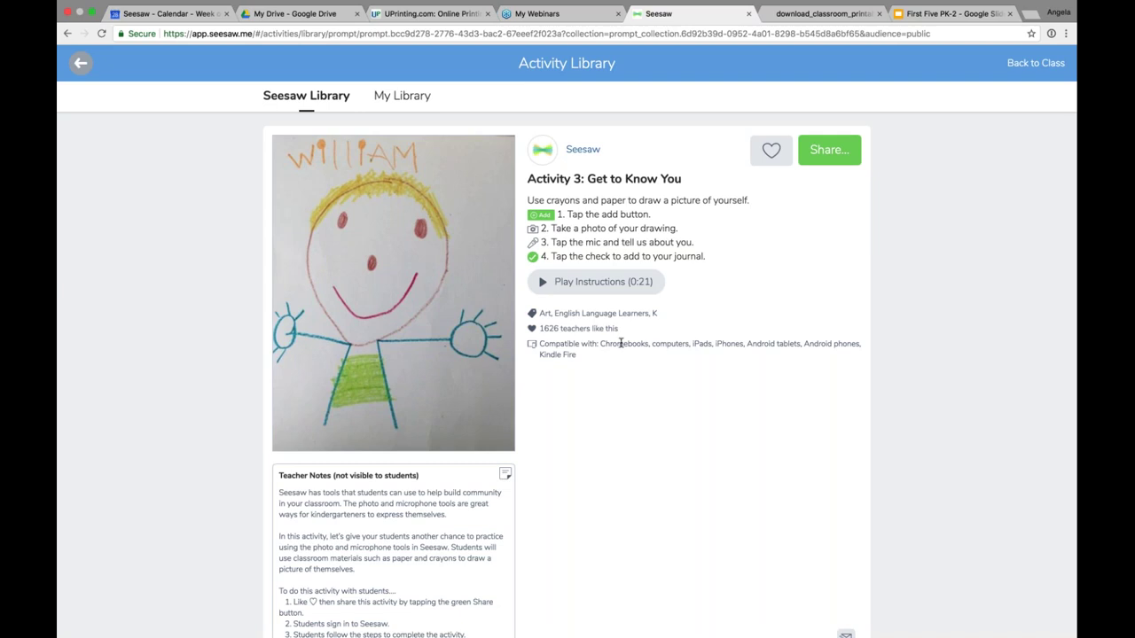
left_click(770, 151)
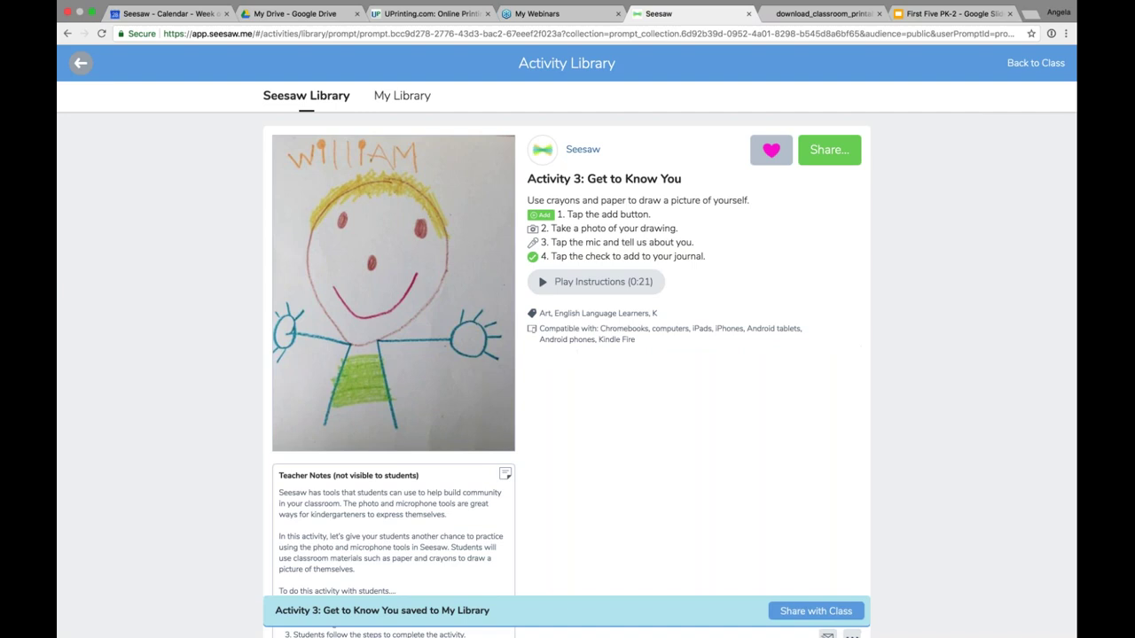
left_click(392, 99)
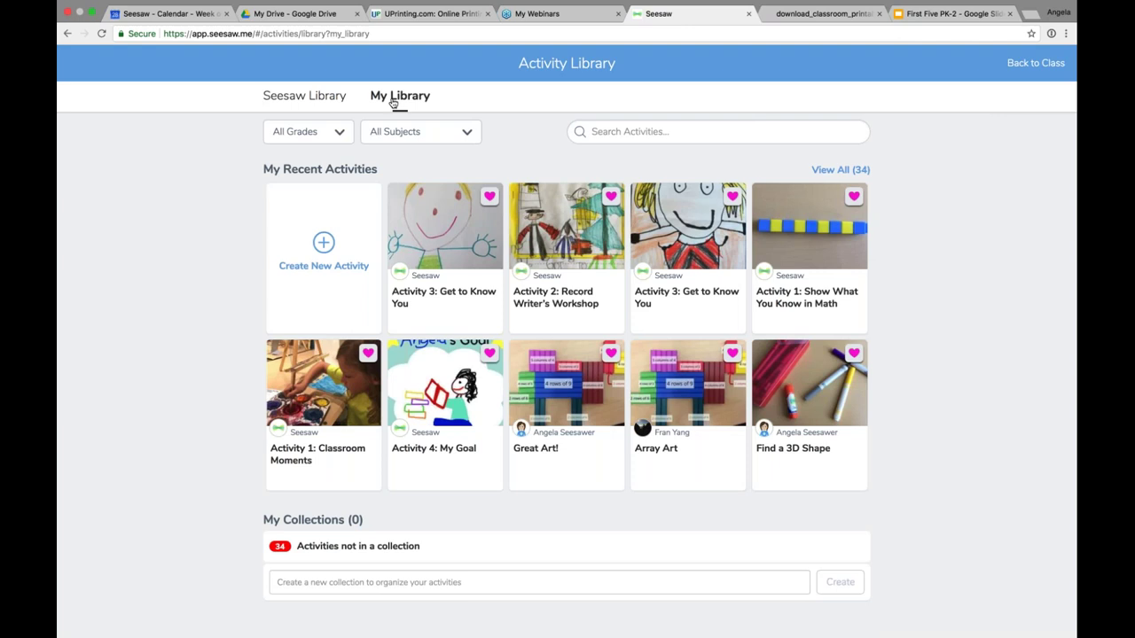
Open the saved Activity 3: Get to Know You and show its more-options menu.
left_click(445, 222)
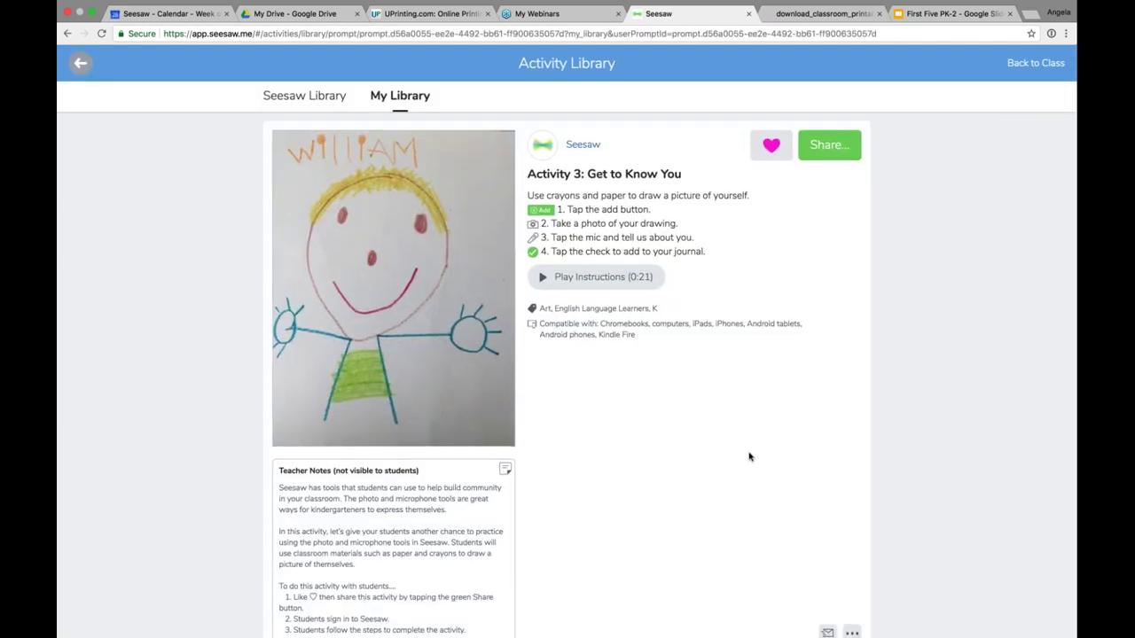
scroll(749, 456, "down", 3)
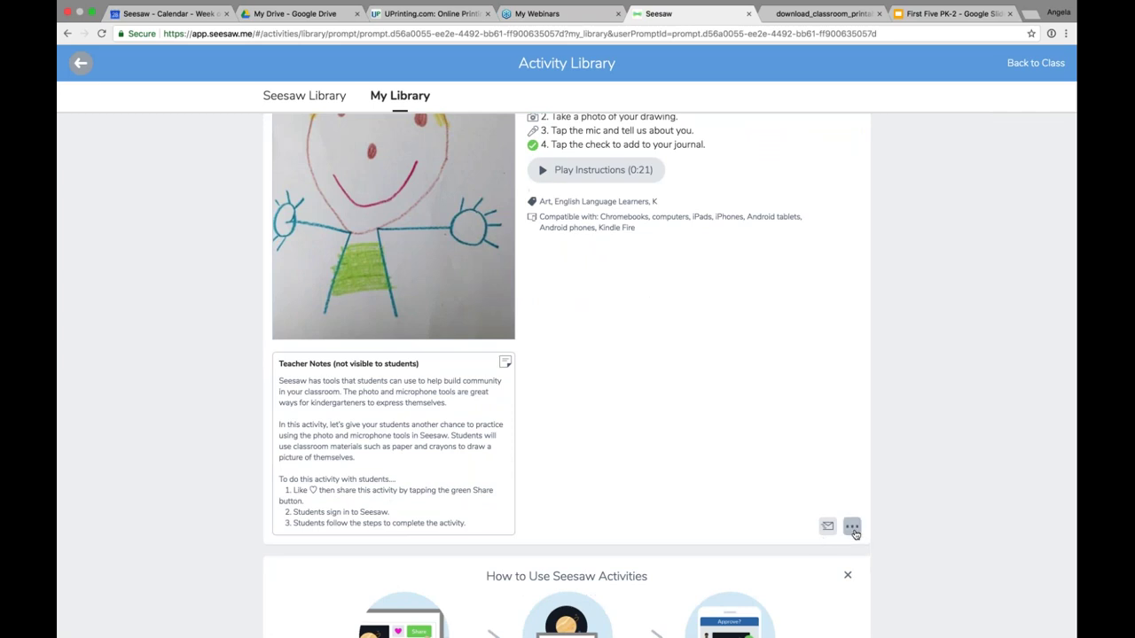
left_click(852, 528)
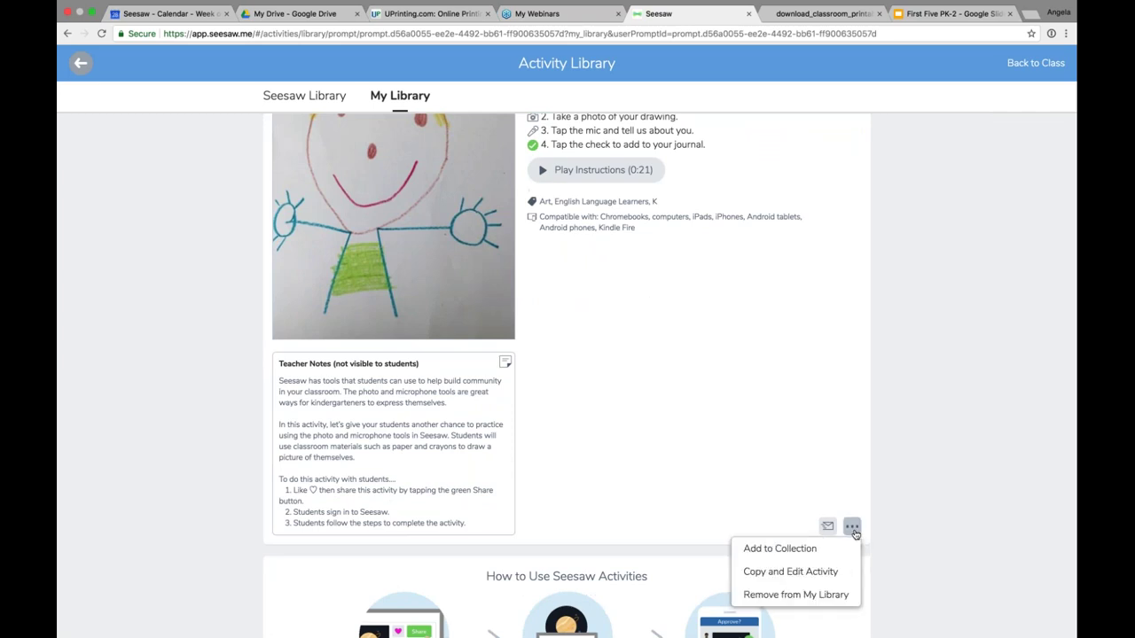
Make an editable copy of the activity and remove the 'Activity 3' prefix from its name.
left_click(797, 576)
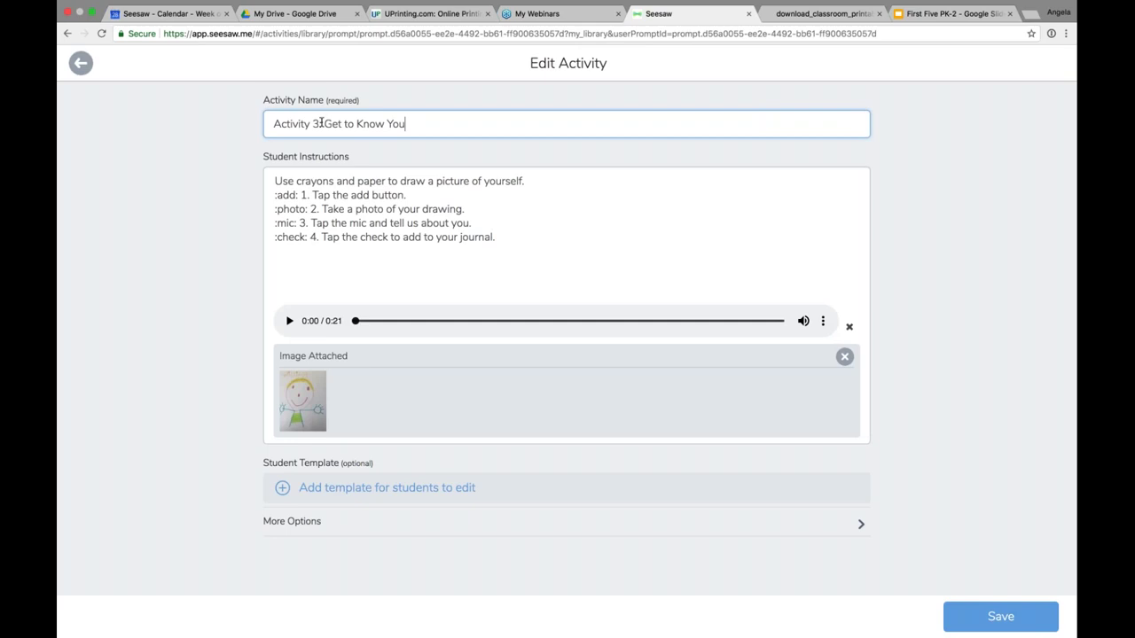
left_click_drag(323, 124, 273, 124)
key("BackSpace")
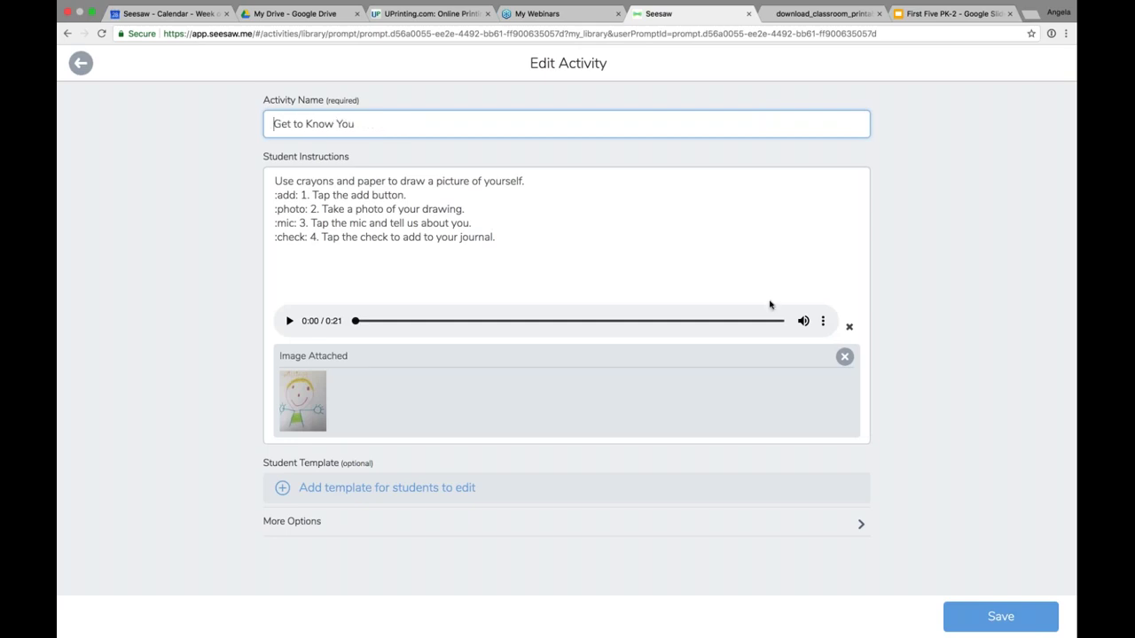
Delete the 0:21 voice instructions recording and save the edited activity.
left_click(850, 330)
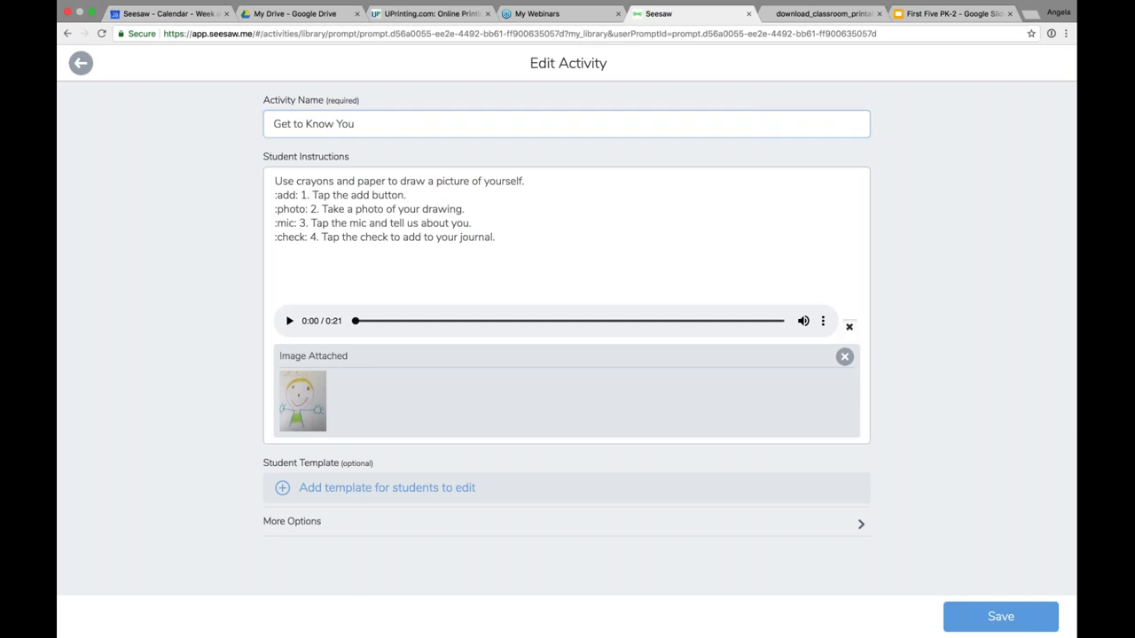
left_click(630, 245)
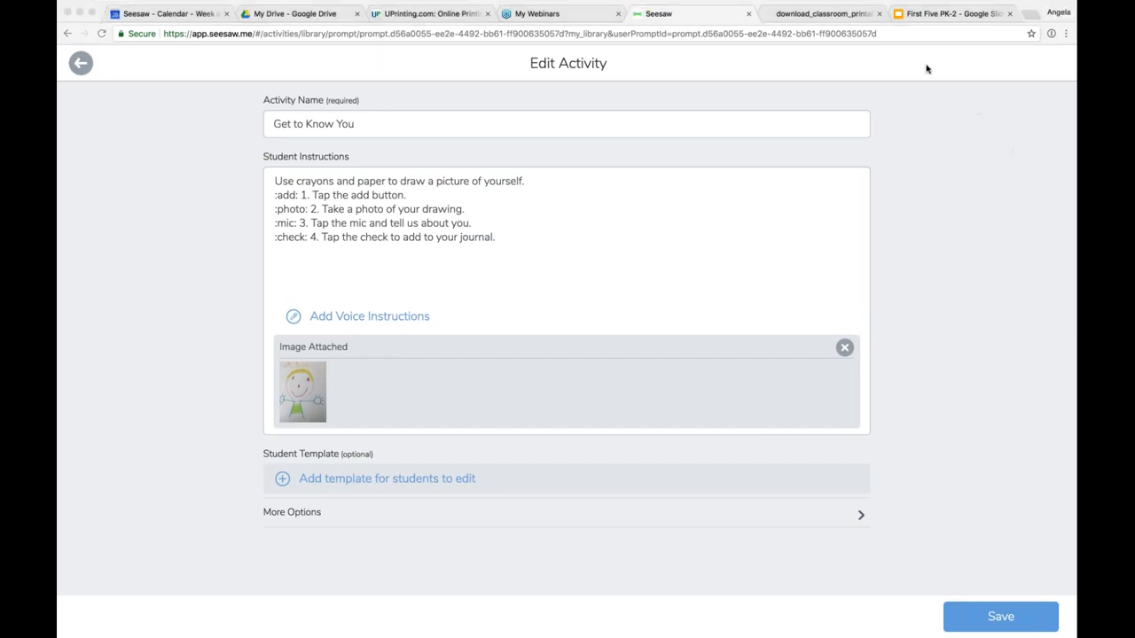
left_click(988, 626)
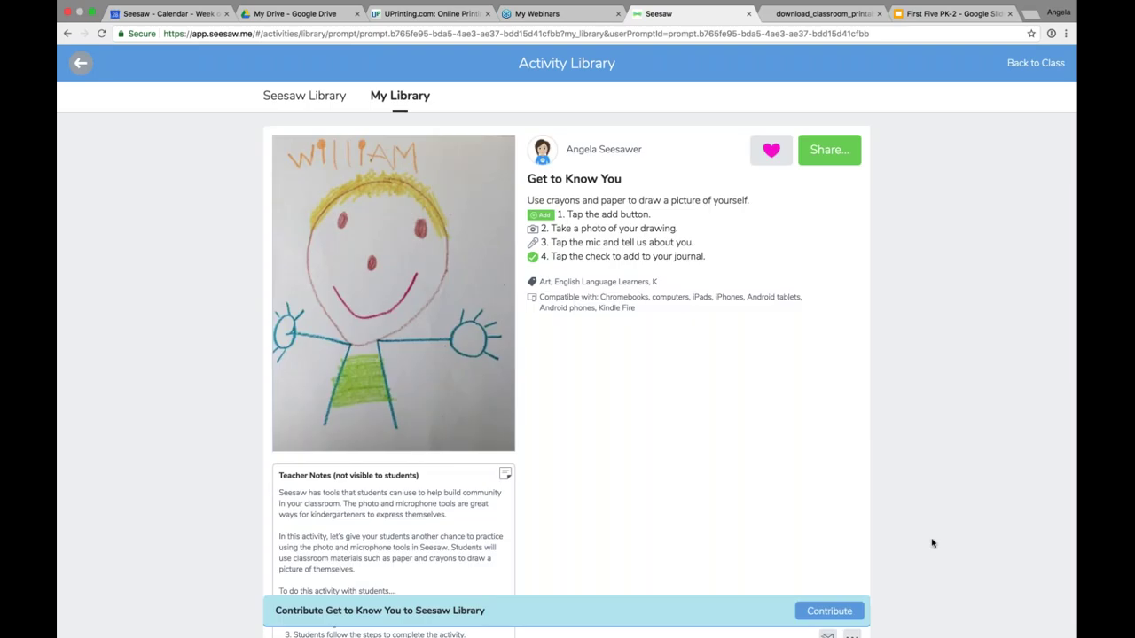
Close the Share With dialog without sharing and return to the Seesaw Library's Kindergarten activities.
triple_click(568, 152)
left_click_drag(638, 150, 638, 171)
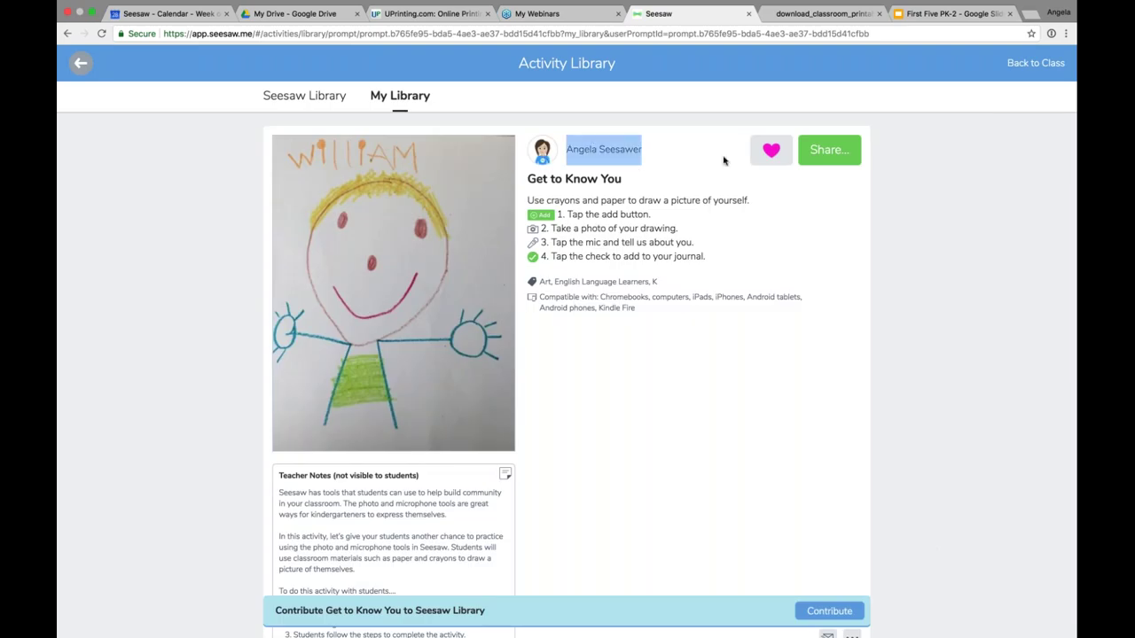
left_click(830, 162)
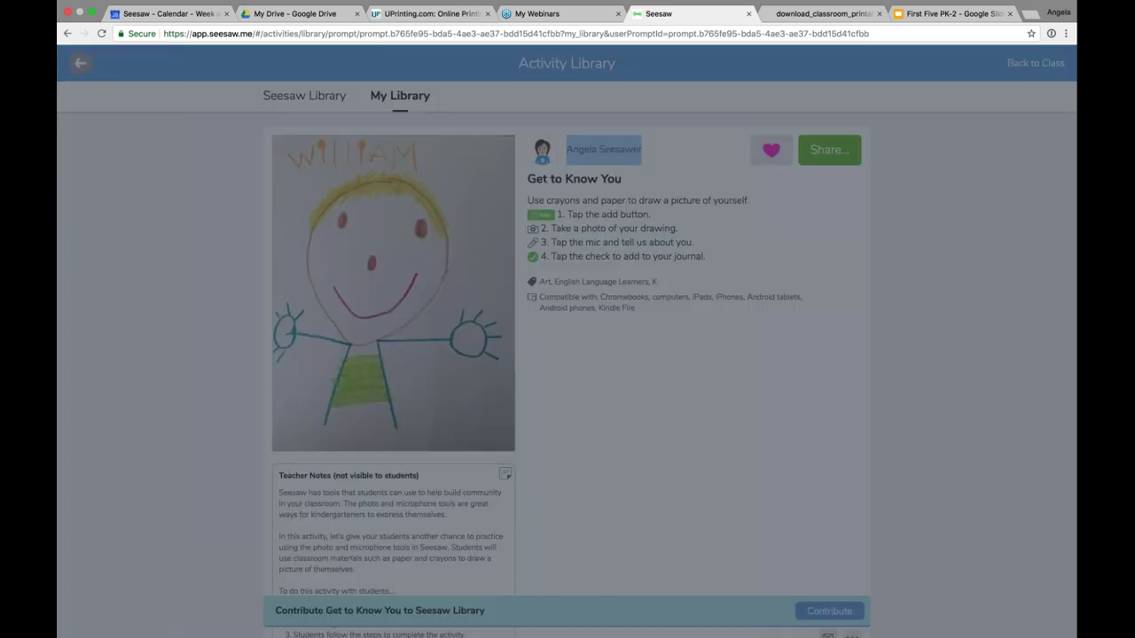
left_click(405, 84)
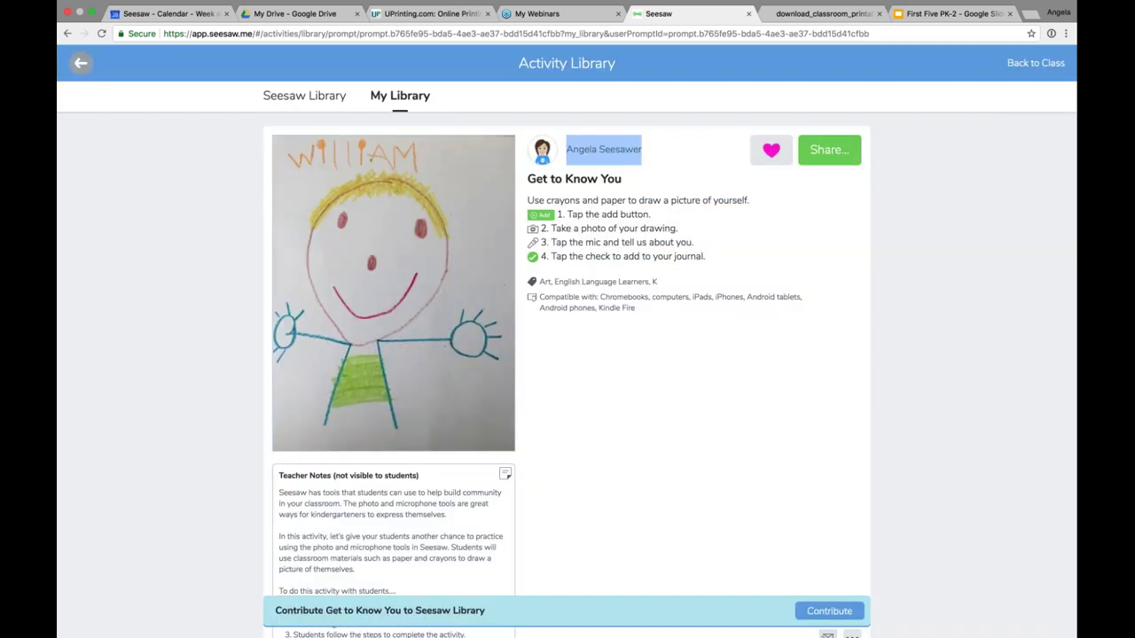
left_click(302, 98)
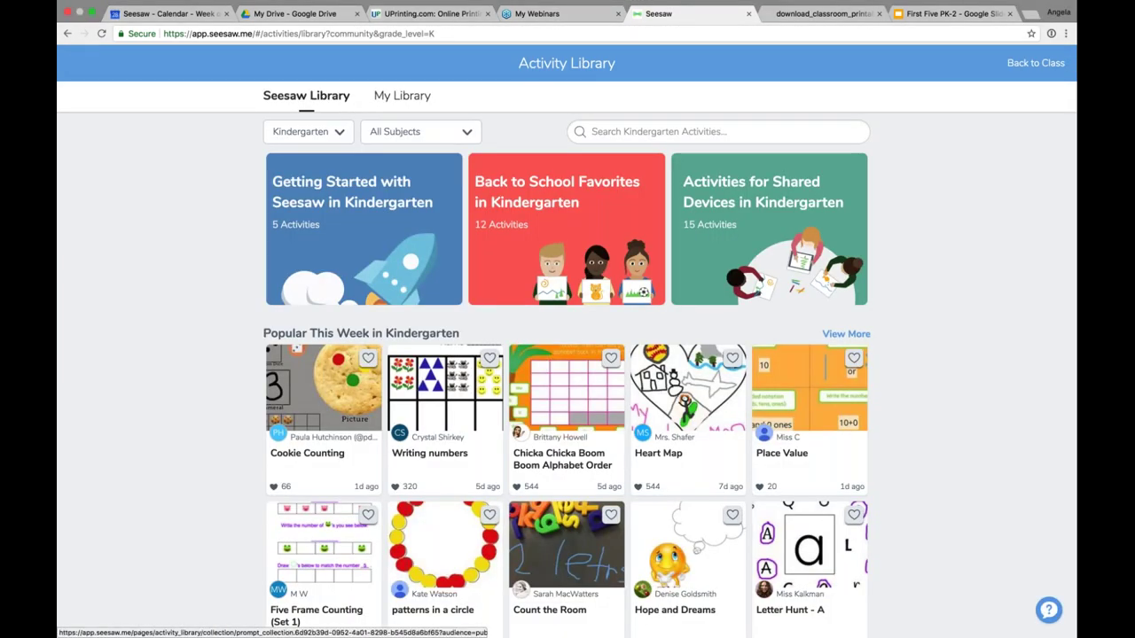
left_click(340, 230)
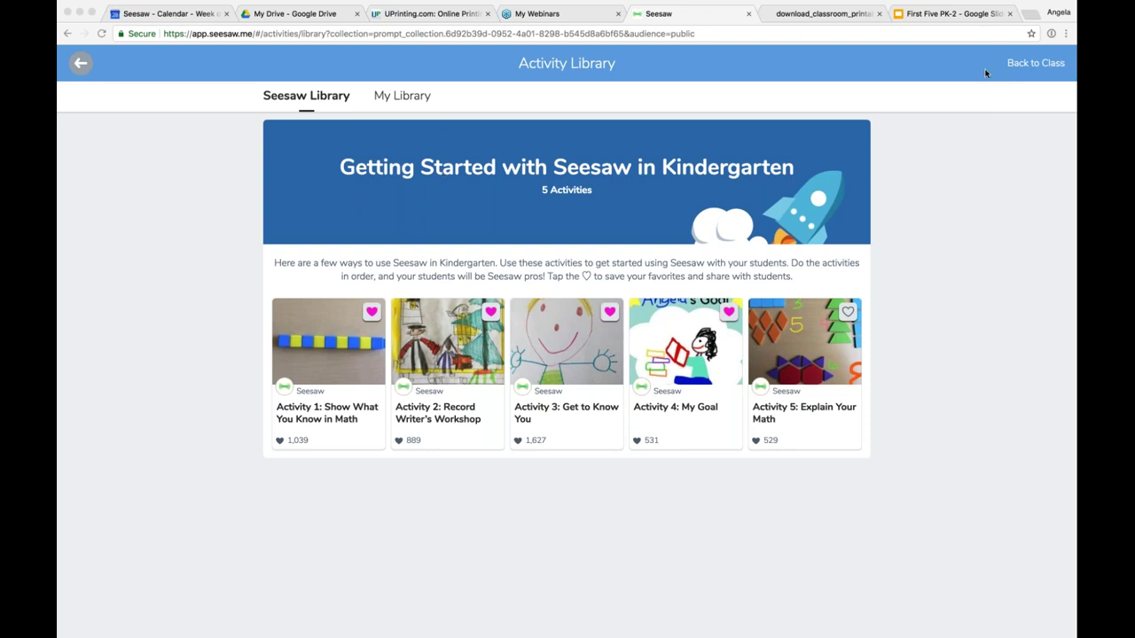
left_click(311, 101)
left_click(311, 101)
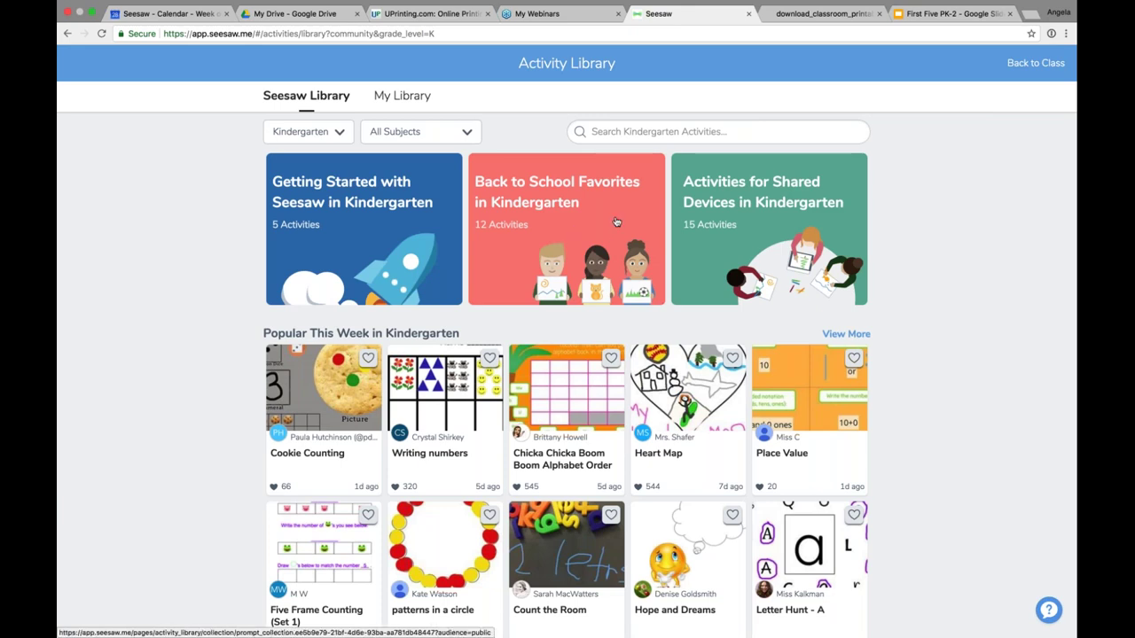
left_click(307, 131)
left_click(317, 265)
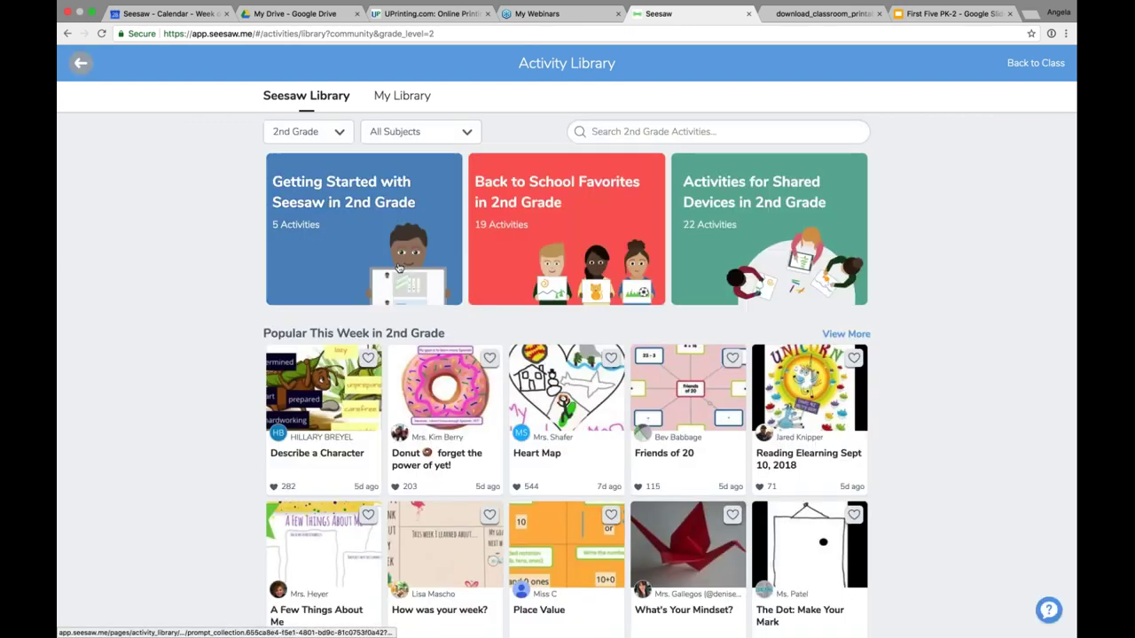
left_click(623, 220)
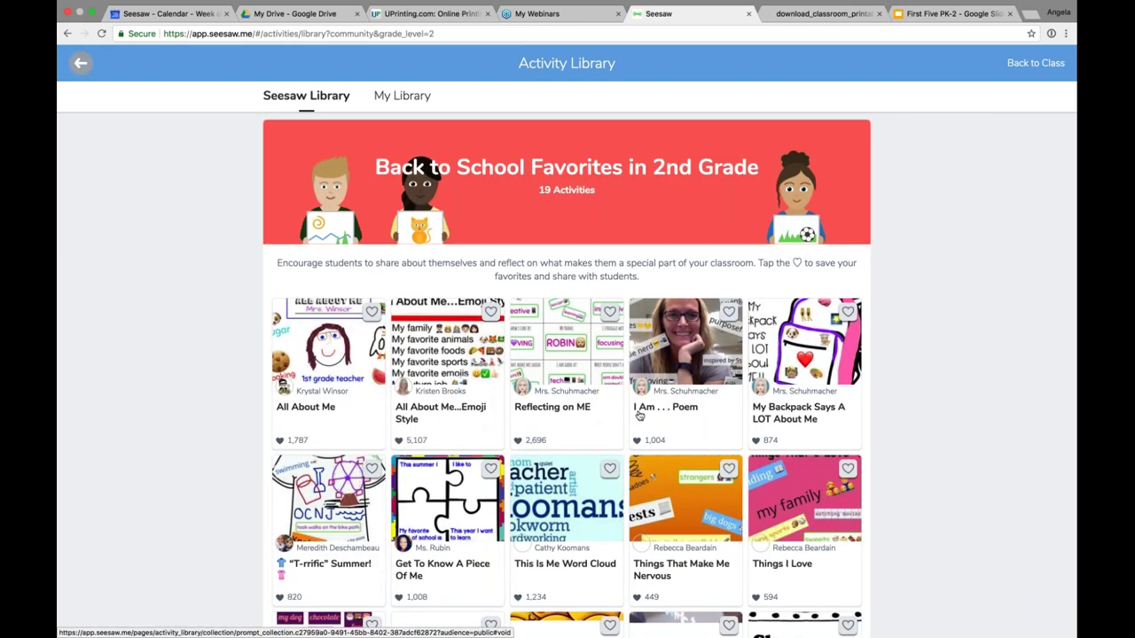
scroll(638, 414, "down", 5)
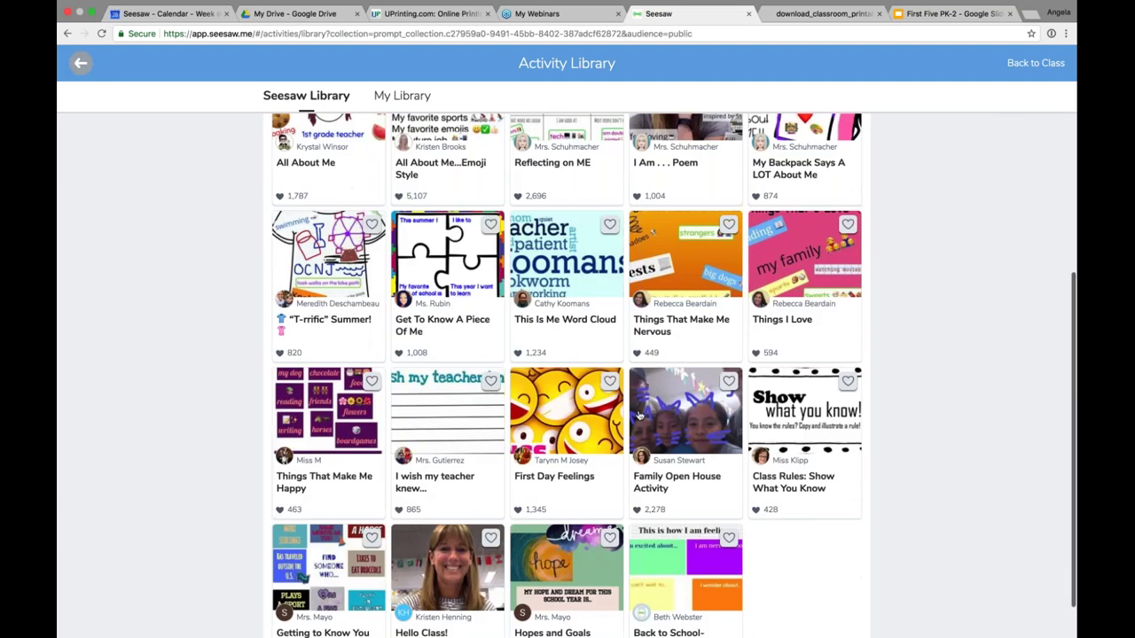
scroll(638, 414, "up", 4)
scroll(638, 414, "up", 1)
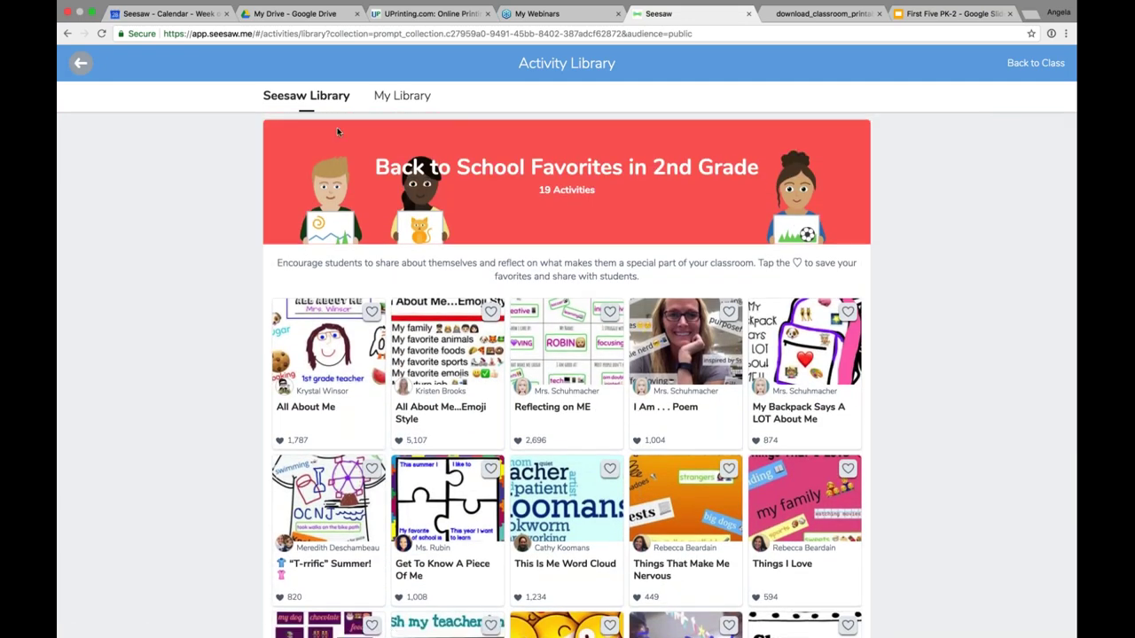
left_click(317, 100)
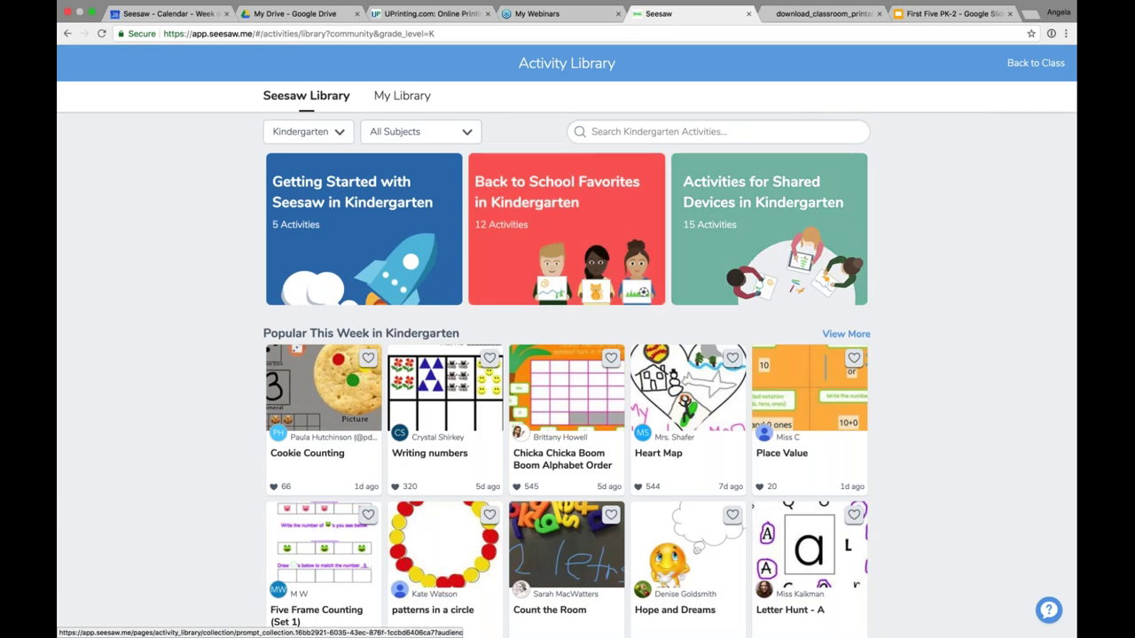
left_click(309, 131)
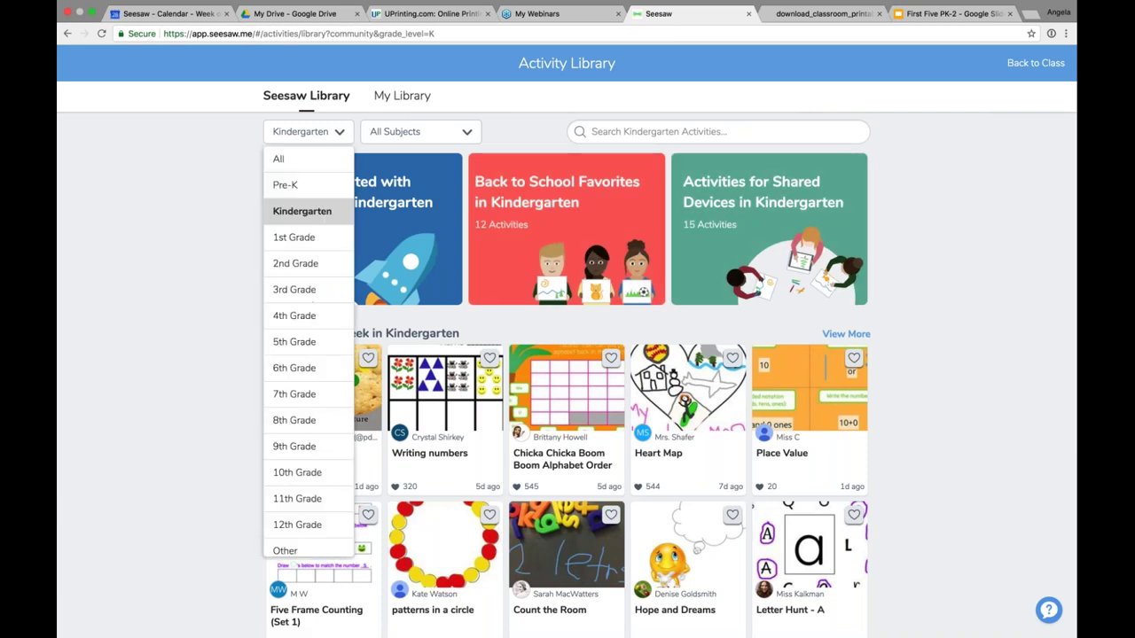
right_click(317, 184)
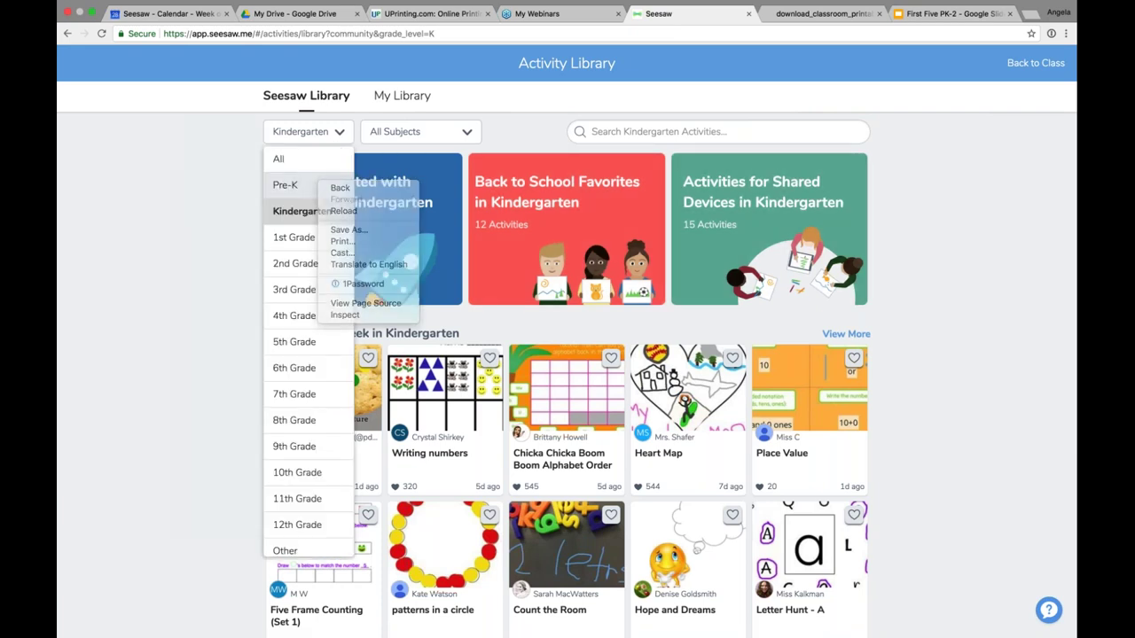
left_click(288, 185)
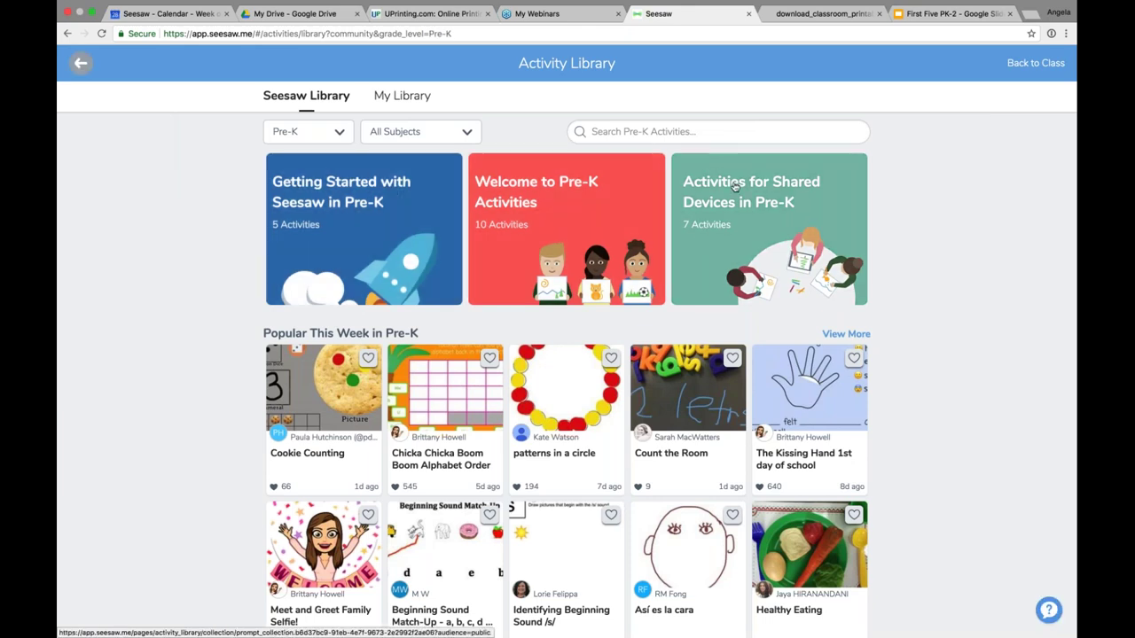
left_click(763, 235)
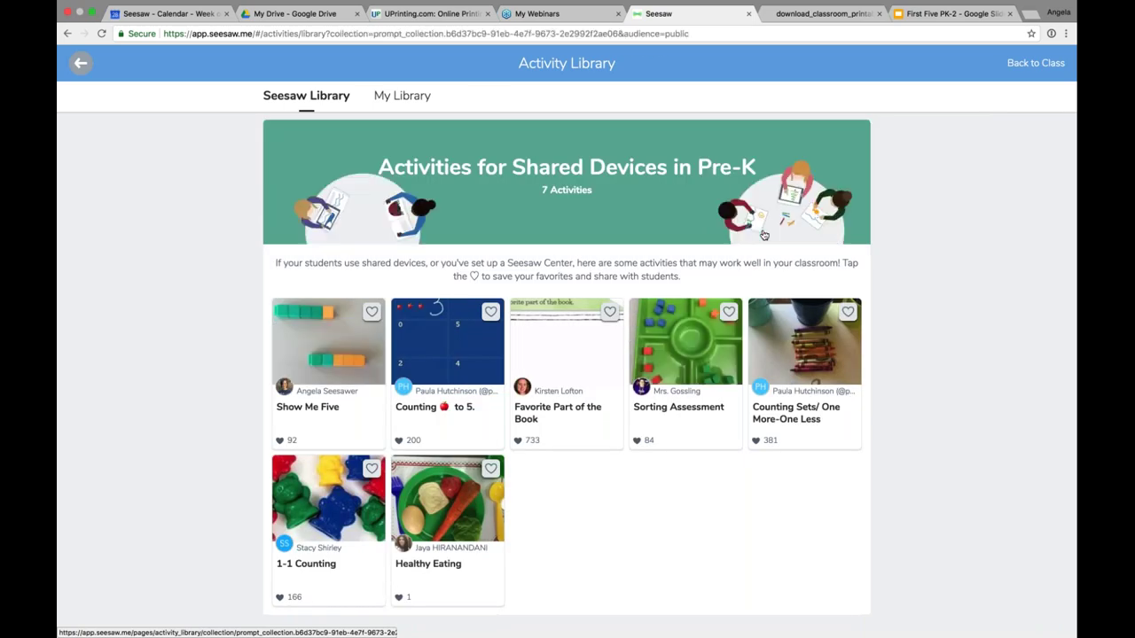
left_click(287, 96)
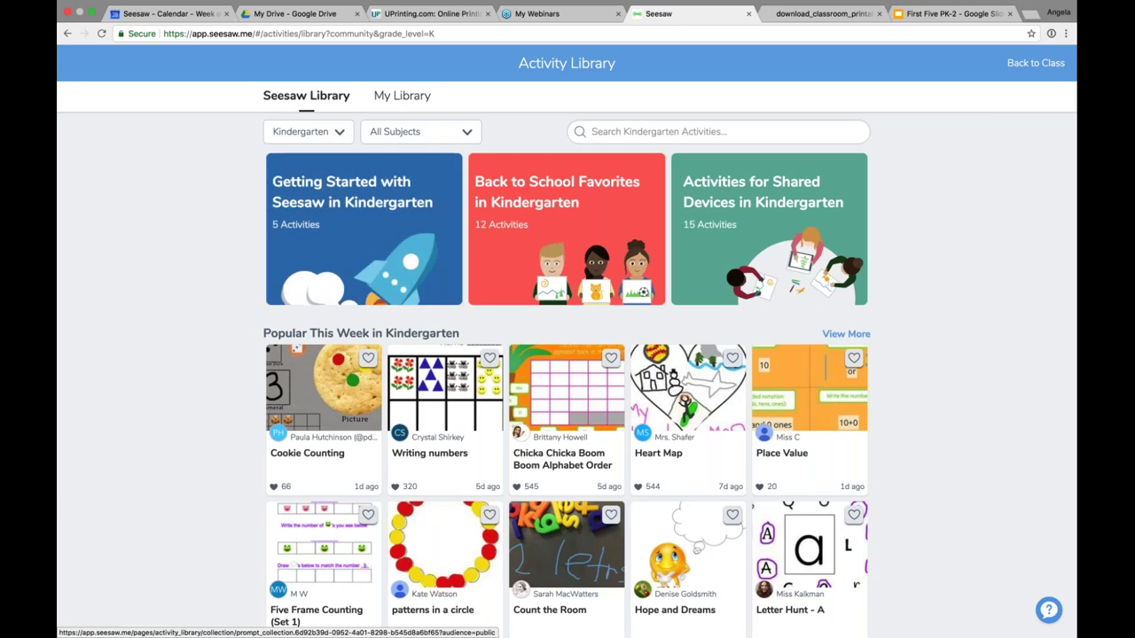
Scroll the Kindergarten Activity Library to Recently Added, showing Good Readers Use Visualization and Sight Word Ocean.
left_click(443, 138)
scroll(423, 440, "down", 5)
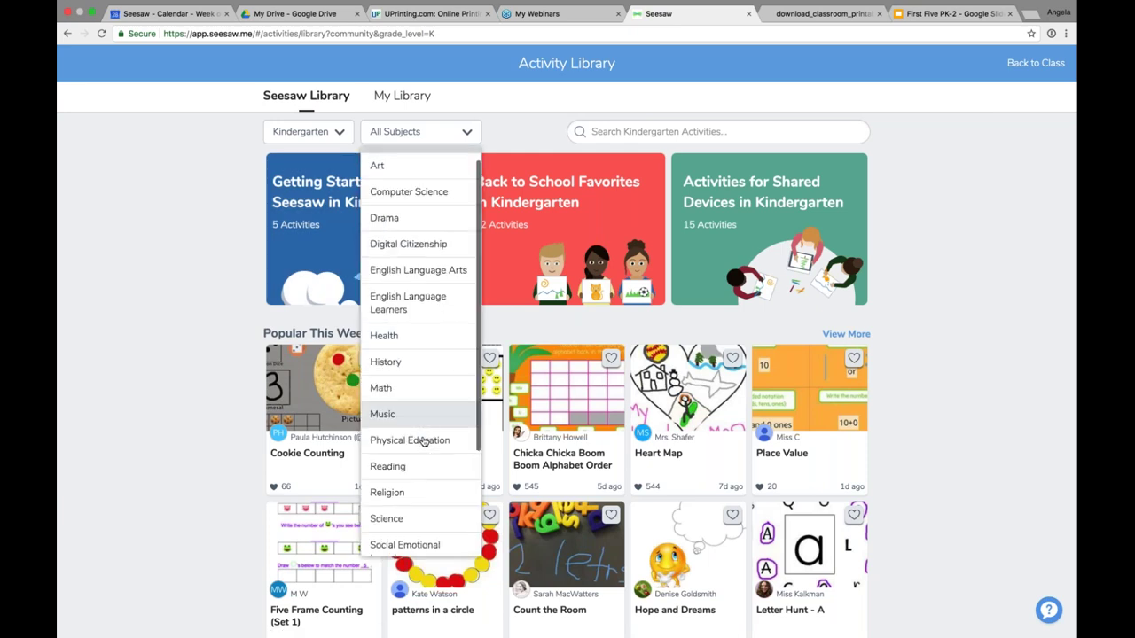
left_click(621, 140)
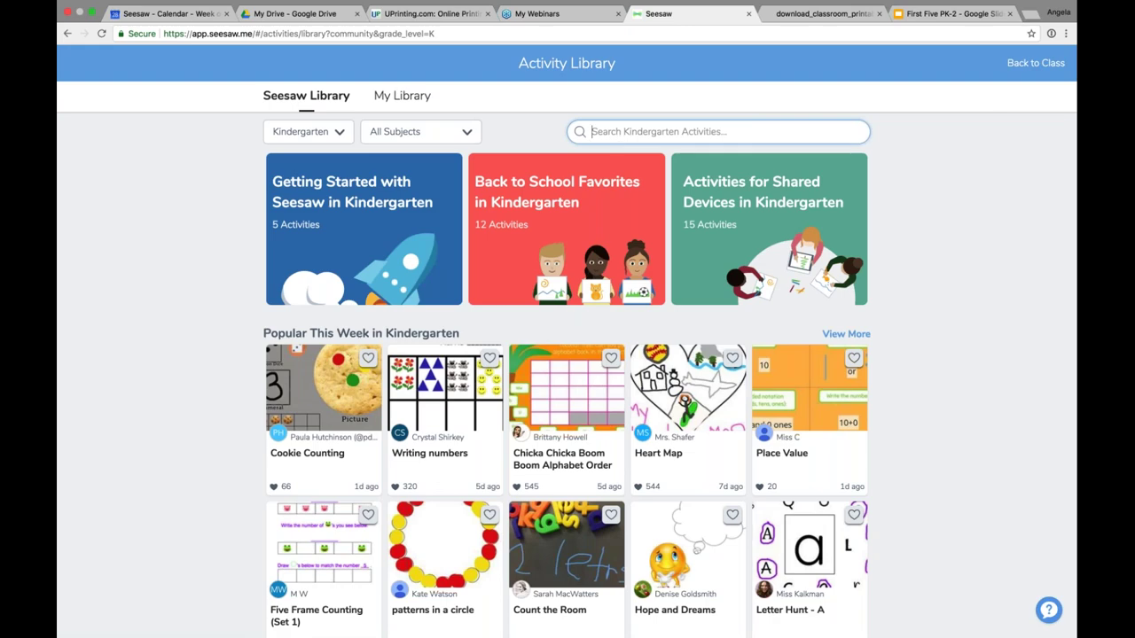
scroll(472, 383, "down", 5)
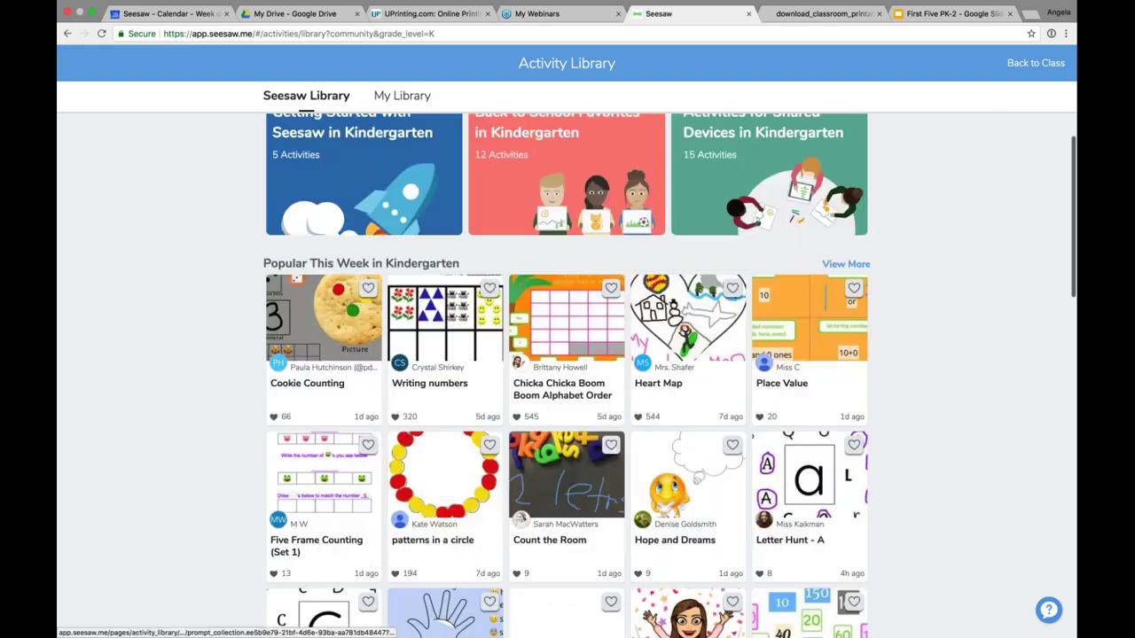
scroll(472, 383, "down", 6)
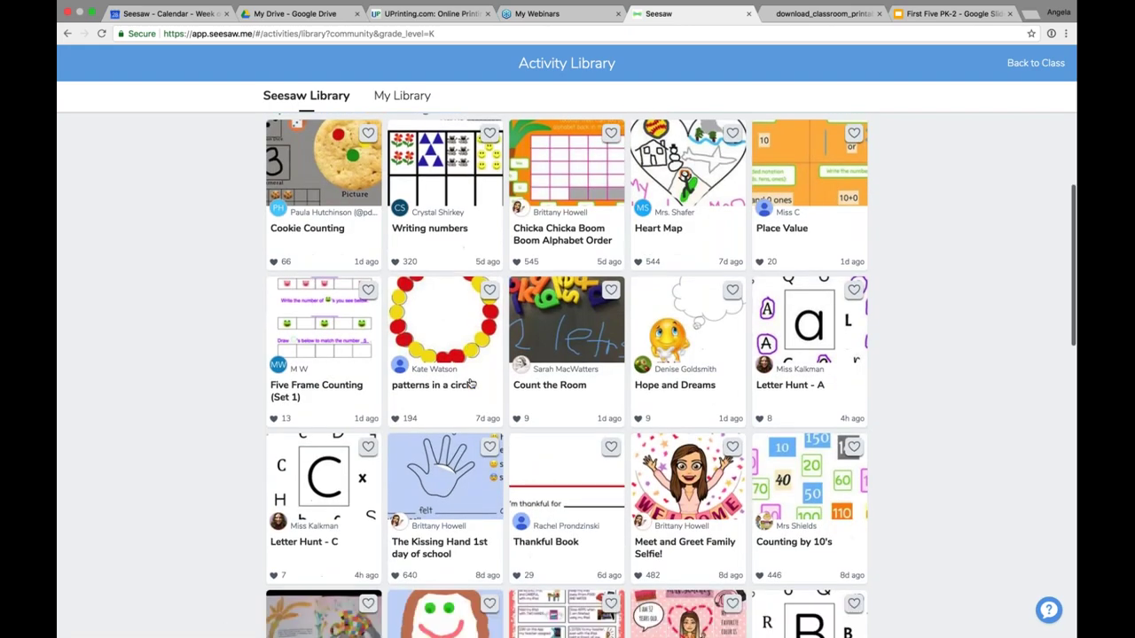
scroll(488, 374, "down", 5)
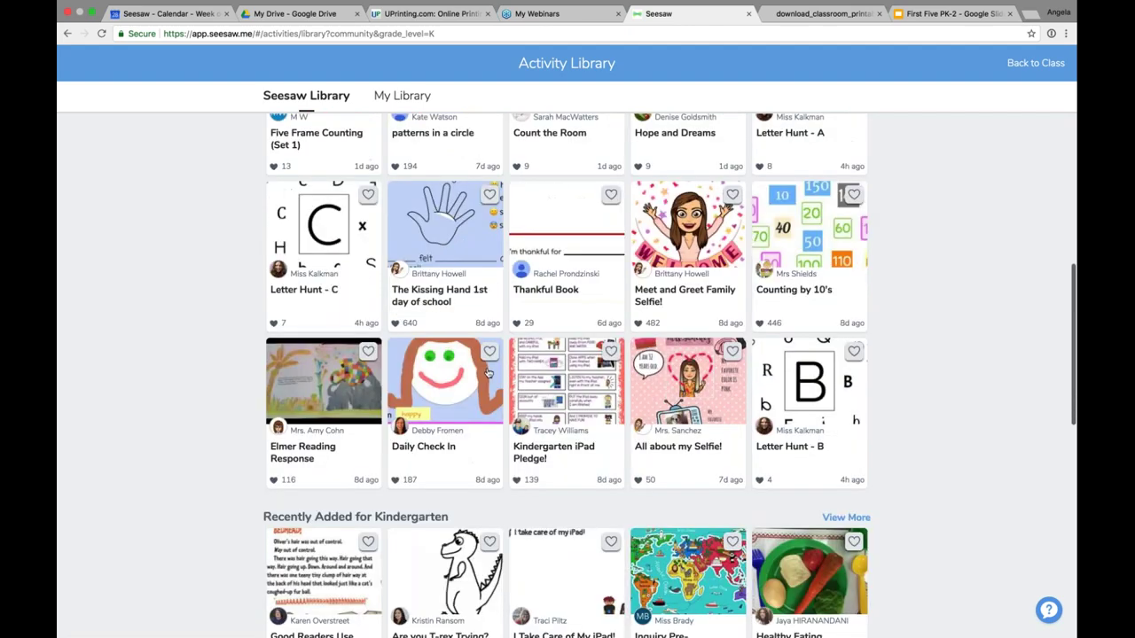
scroll(488, 373, "down", 3)
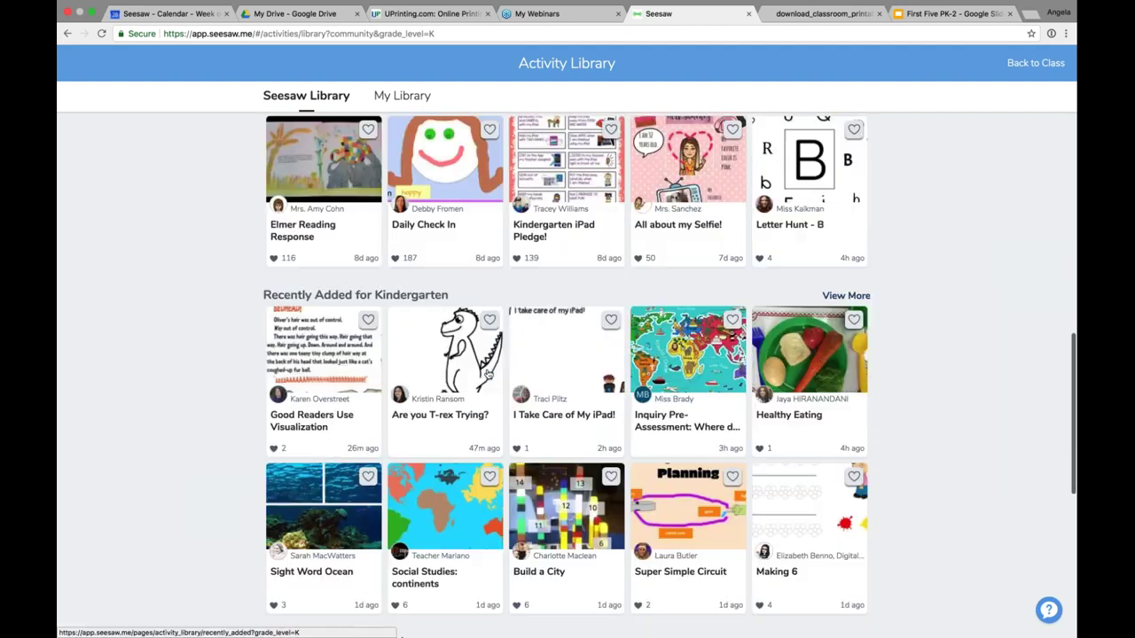